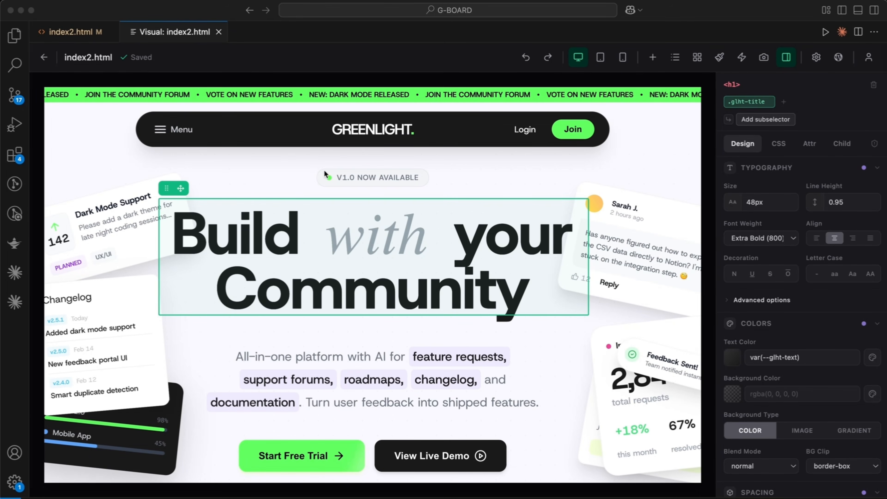
# Look through the sections of the index2.html landing page in the visual editor.
pyautogui.scroll(-10, 381, 282)
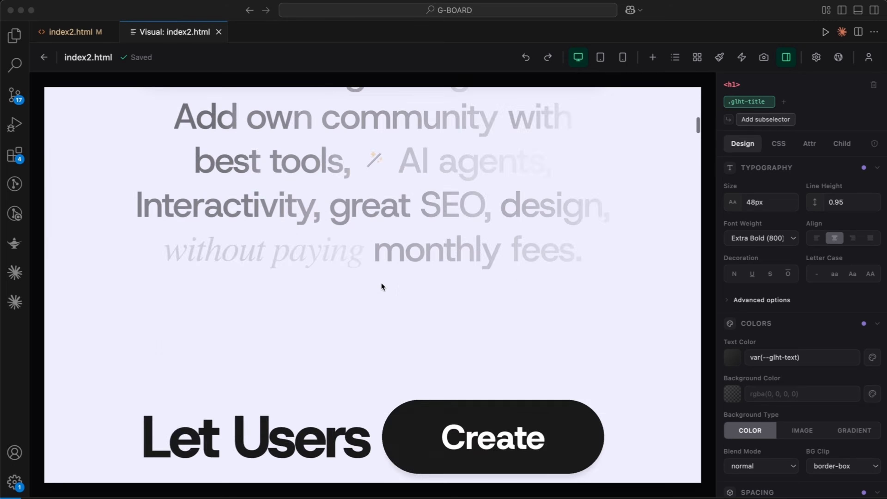
pyautogui.scroll(-10, 381, 282)
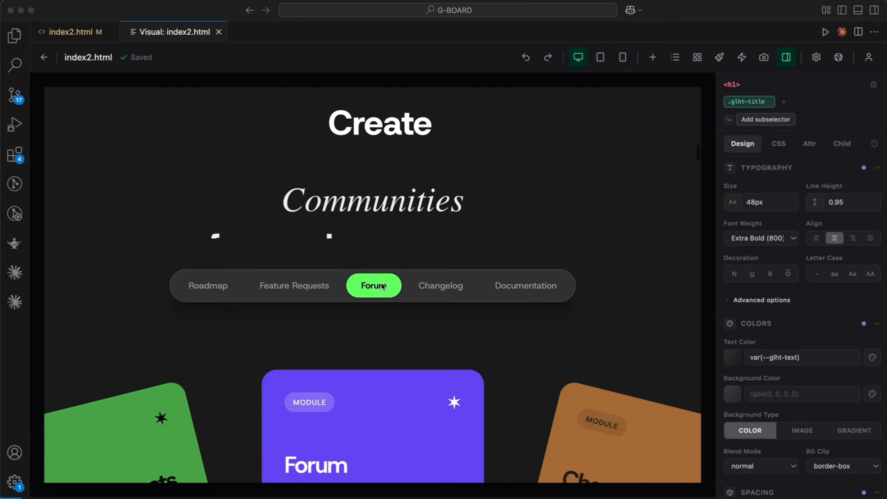
pyautogui.scroll(-10, 382, 284)
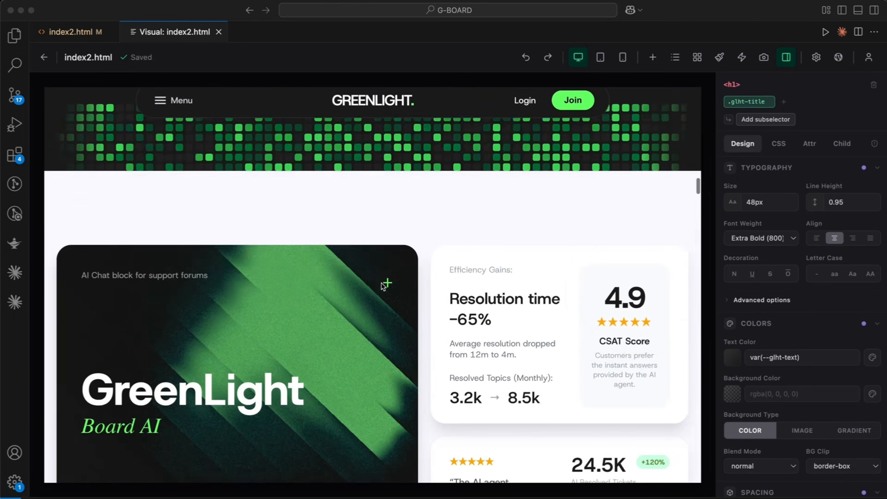
pyautogui.scroll(15, 382, 284)
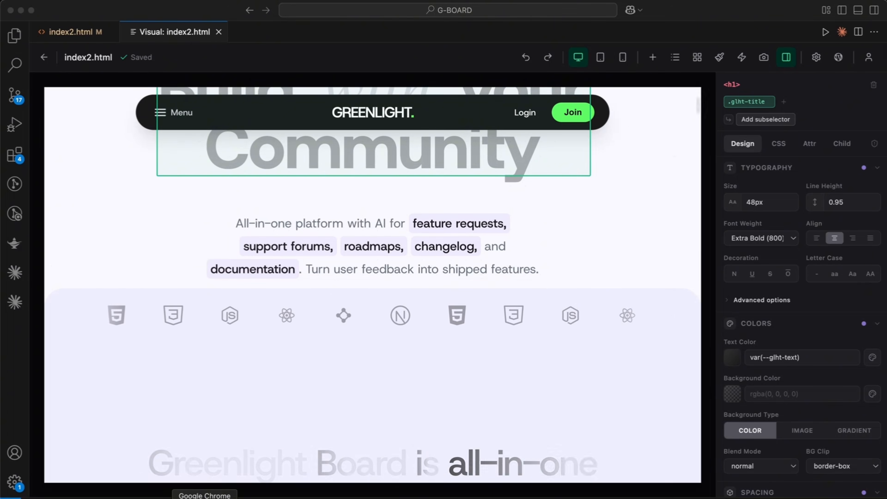
# Switch to Google Chrome and examine The Evolution of Digital Finance landing page design in Stitch.
pyautogui.click(205, 498)
pyautogui.scroll(5, 428, 182)
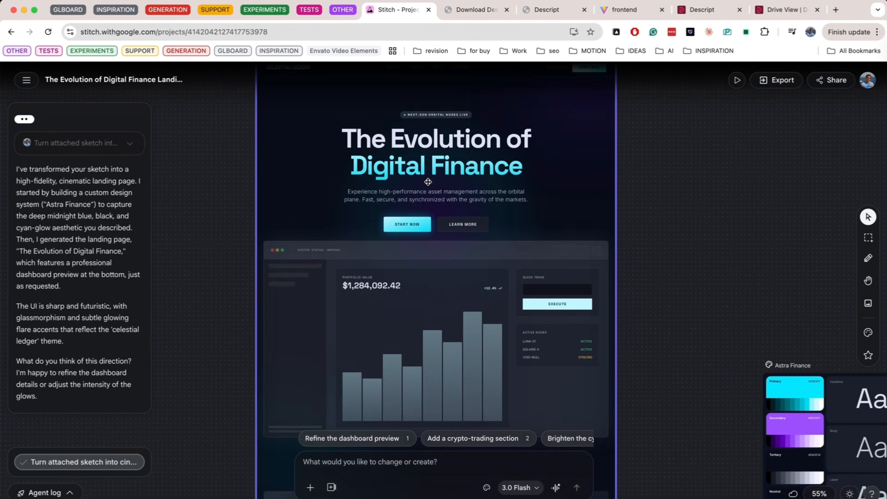
pyautogui.scroll(-6, 428, 181)
pyautogui.scroll(5, 428, 182)
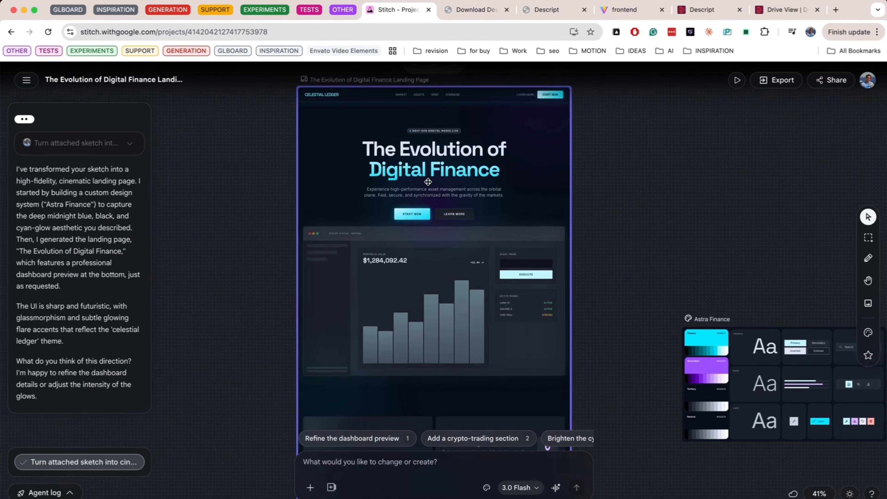
pyautogui.scroll(-4, 428, 182)
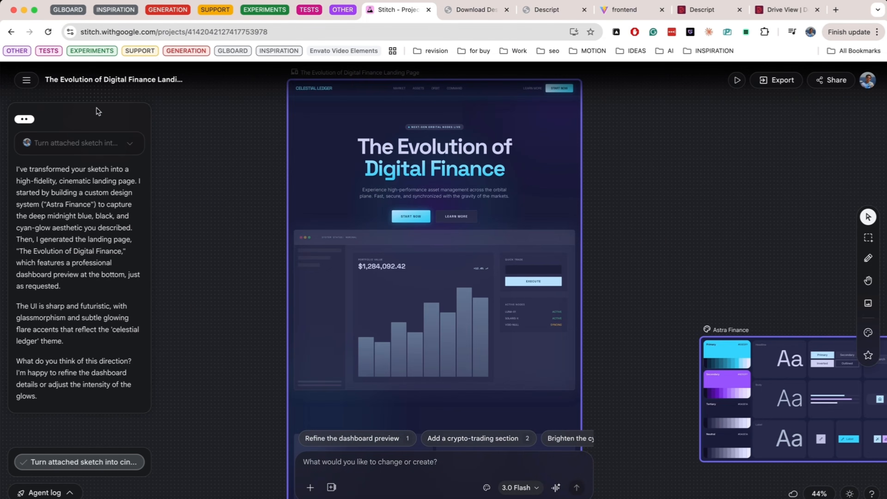
# Open the Futuristic AI Hero Screen project from the Stitch project list and look over its designs.
pyautogui.click(26, 80)
pyautogui.click(53, 106)
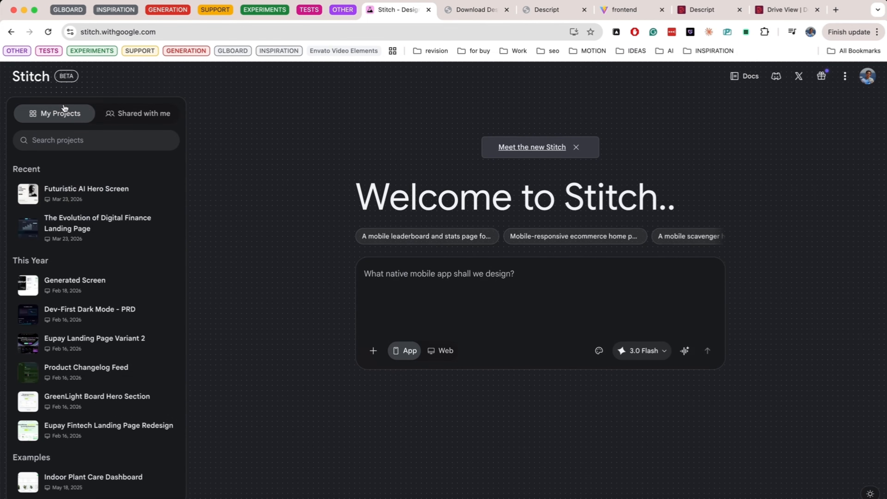
pyautogui.click(97, 191)
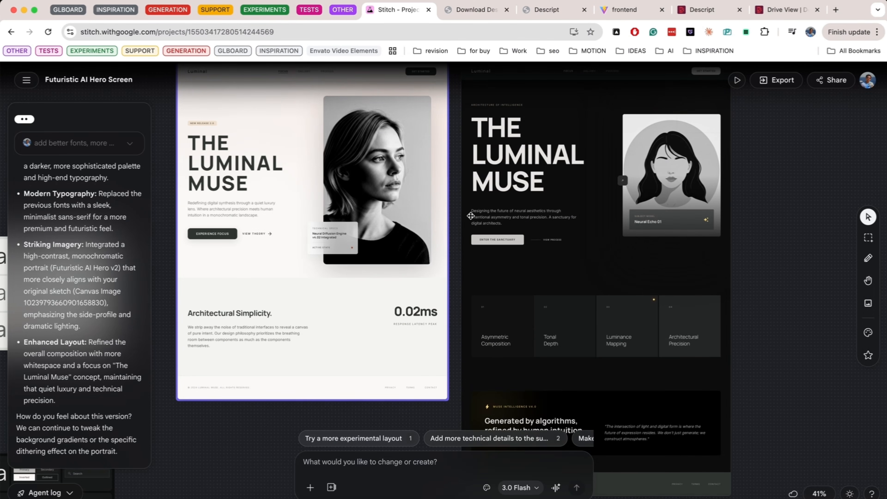
pyautogui.hscroll(-1, 471, 216)
pyautogui.scroll(1, 471, 216)
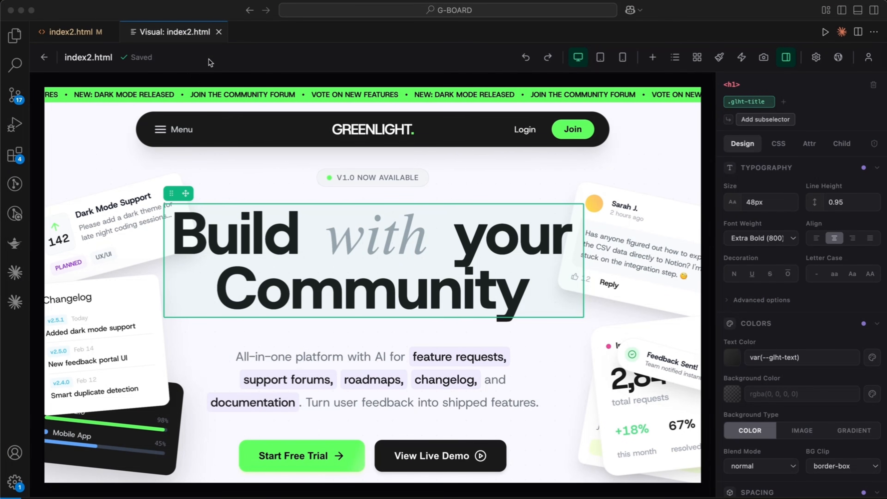
# Close the index2.html visual editor in VS Code and look up the GreenLight visual editor's details by searching the extensions for greenlight.
pyautogui.click(219, 32)
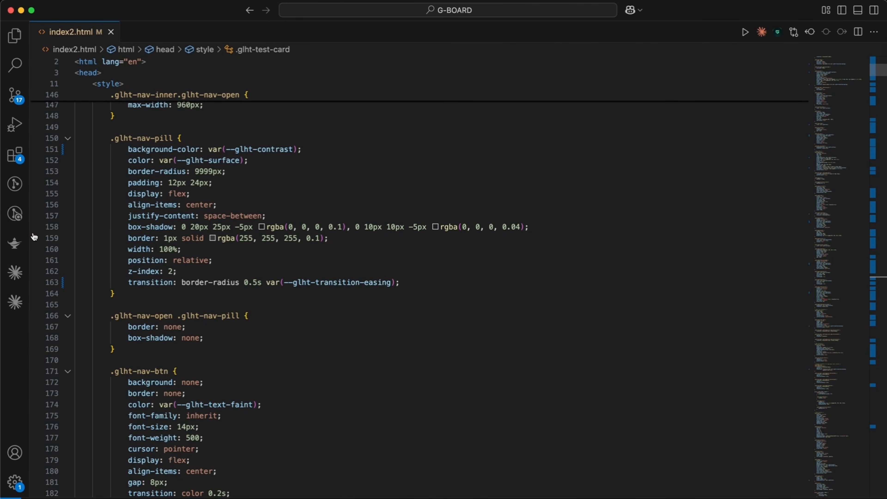
pyautogui.click(14, 154)
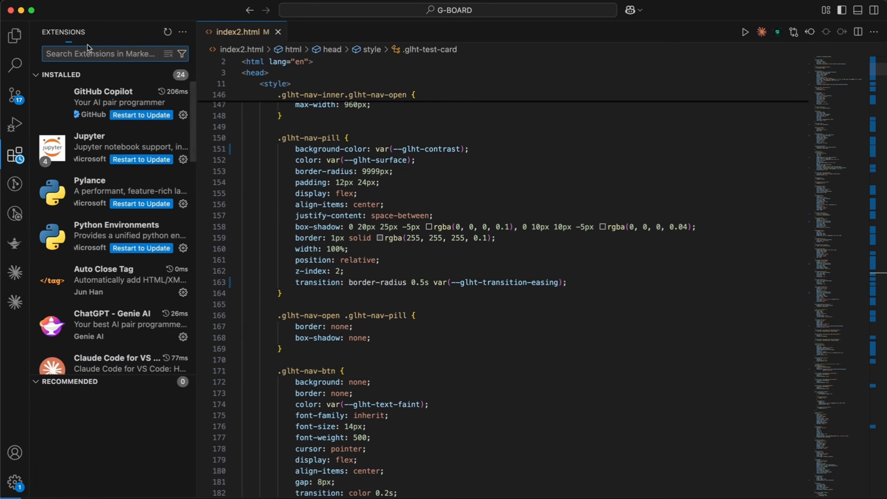
pyautogui.write('gr')
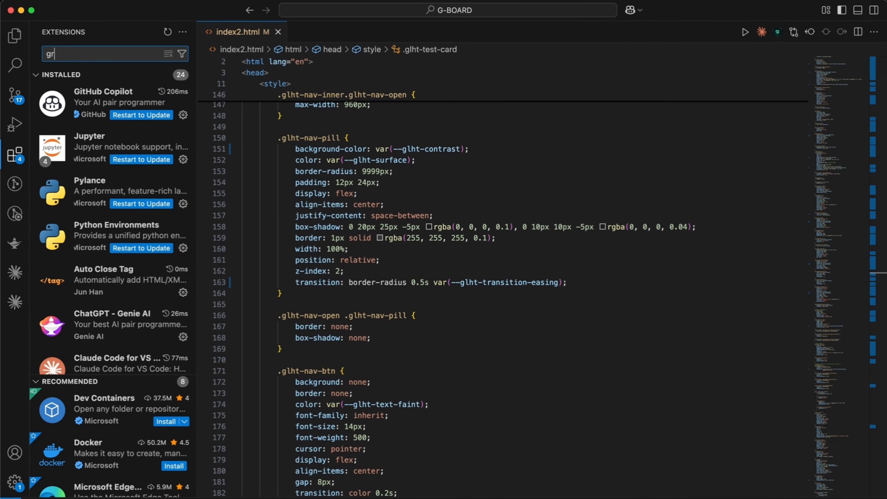
pyautogui.write('eenlight')
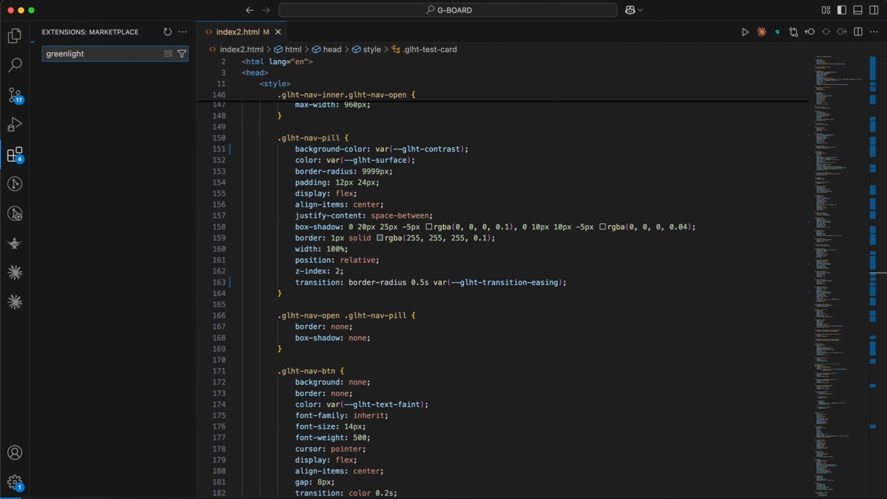
pyautogui.moveTo(53, 95)
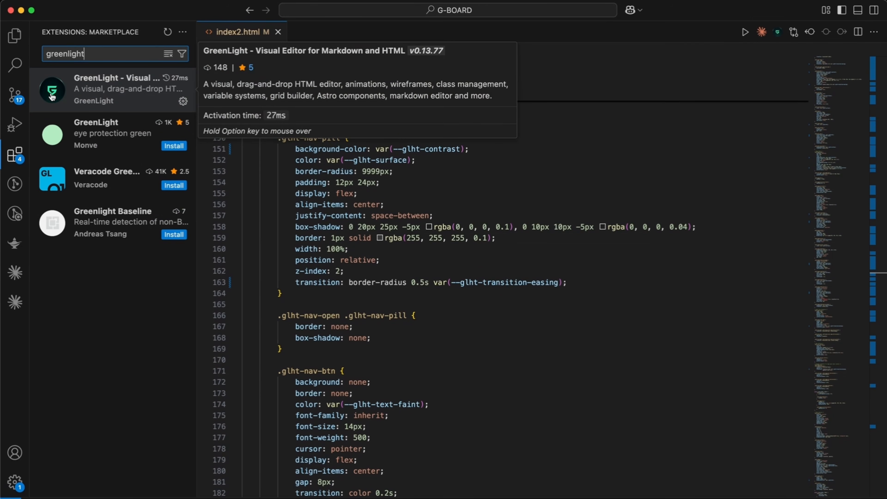
pyautogui.click(105, 98)
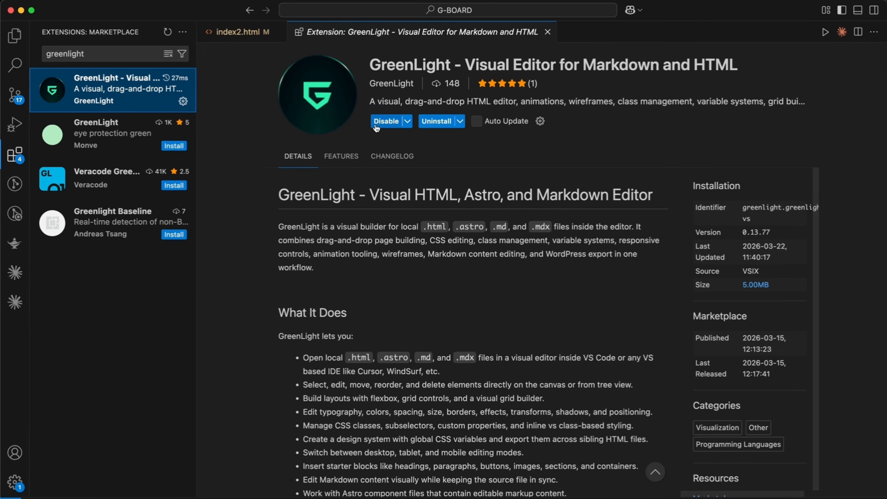
# Close the extension page and open index2.html from the G-BOARD folder in the GreenLight Editor.
pyautogui.press('super+w')
pyautogui.click(14, 38)
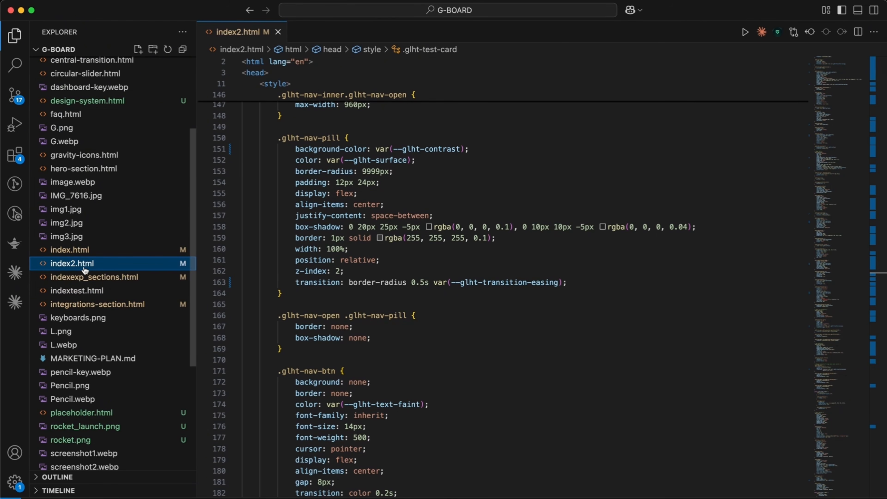
pyautogui.scroll(-5, 87, 270)
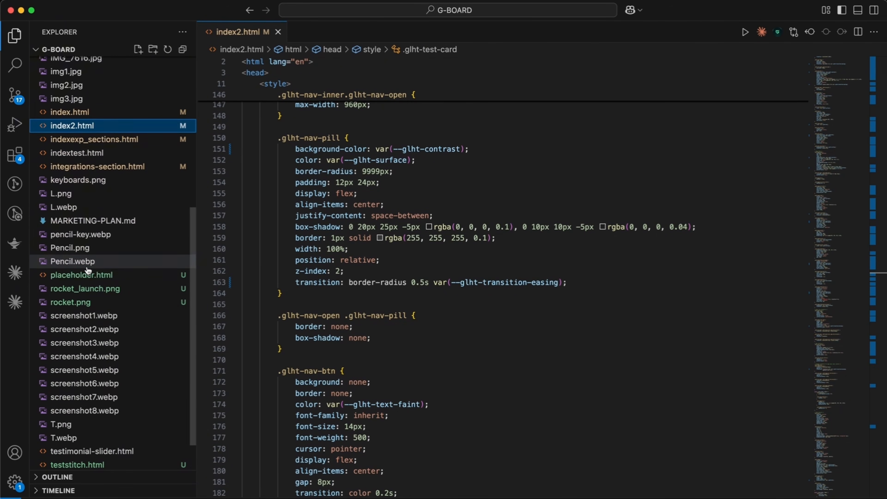
pyautogui.scroll(6, 85, 279)
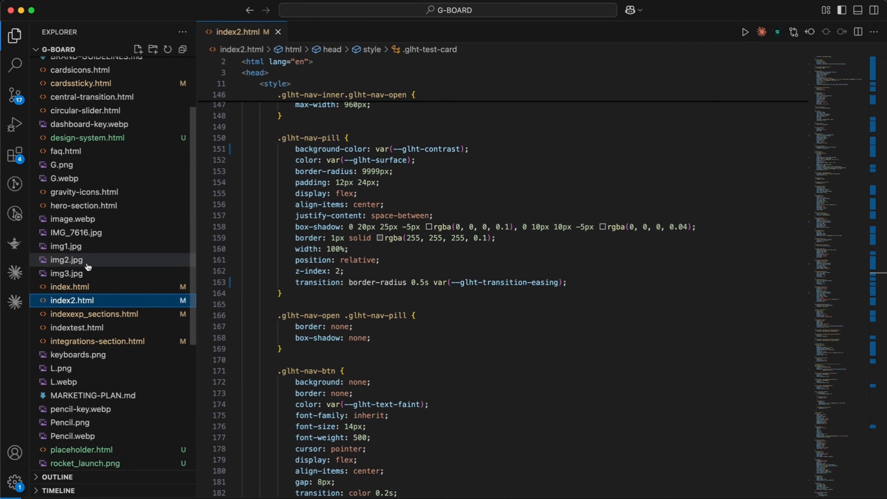
pyautogui.rightClick(76, 304)
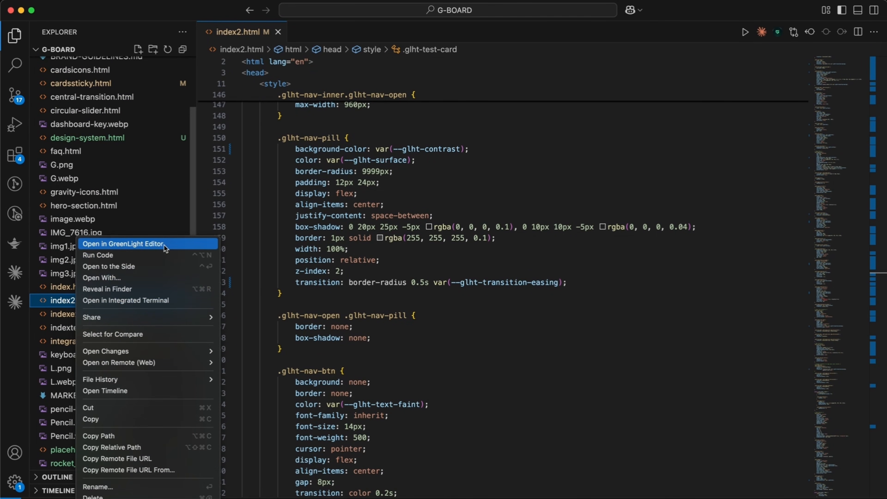
pyautogui.click(64, 300)
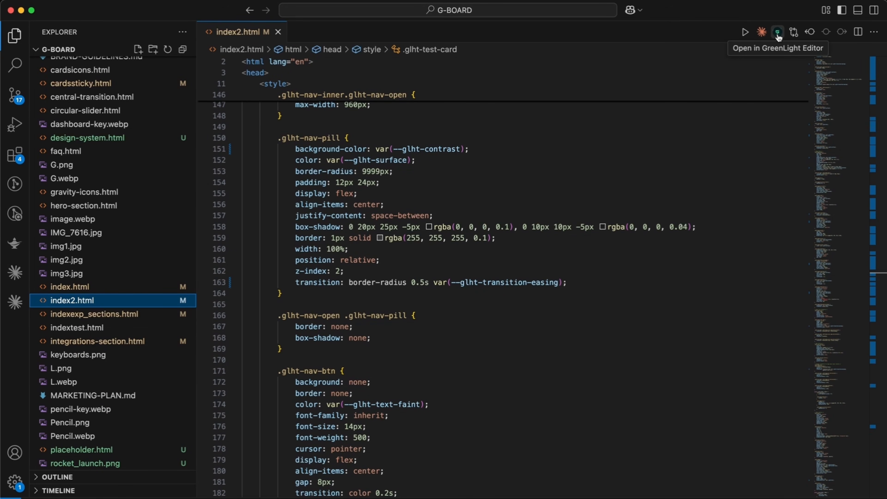
pyautogui.rightClick(101, 301)
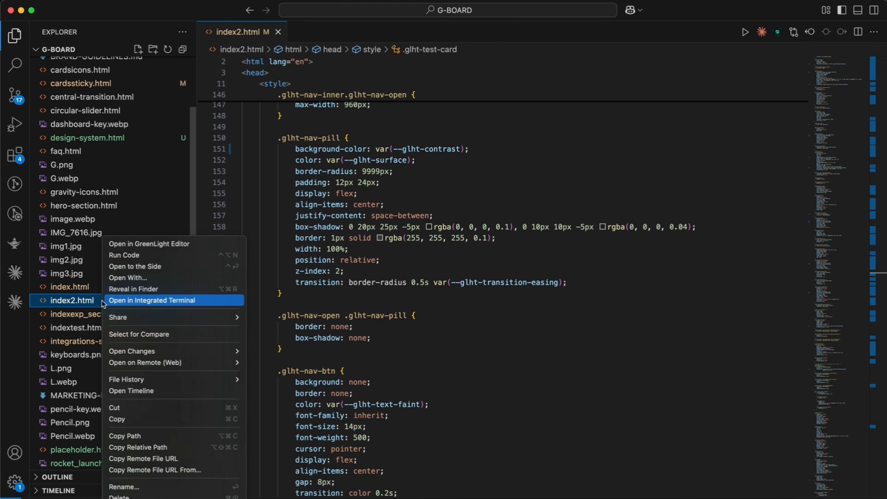
pyautogui.click(138, 244)
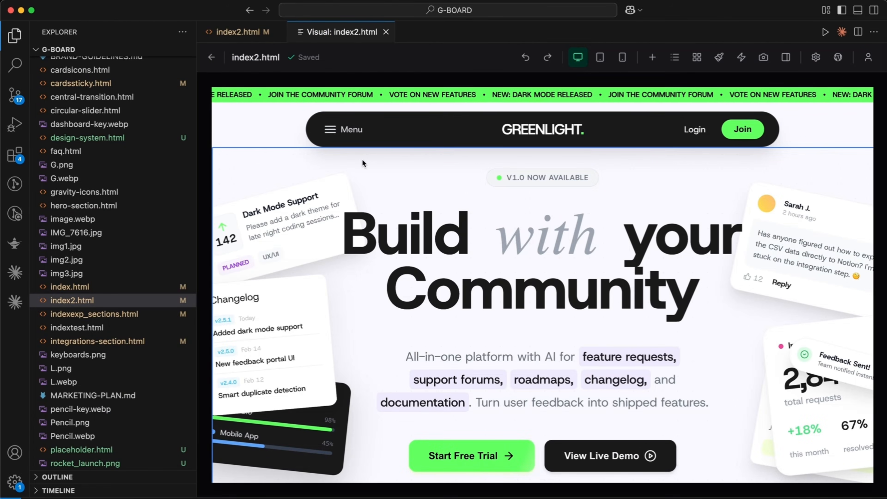
# Hide the file explorer to widen the visual editor and look over the landing page's hero section.
pyautogui.scroll(-5, 362, 159)
pyautogui.scroll(5, 362, 159)
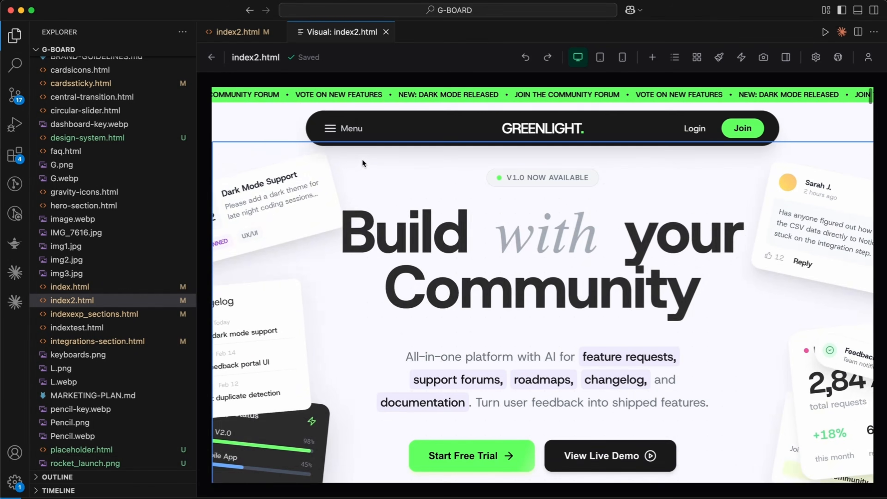
pyautogui.press('super+b')
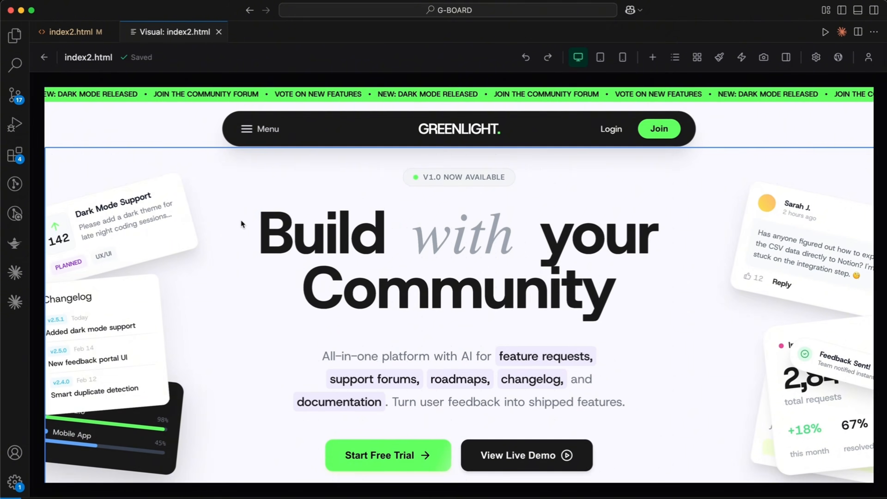
pyautogui.scroll(-6, 241, 219)
pyautogui.scroll(6, 241, 220)
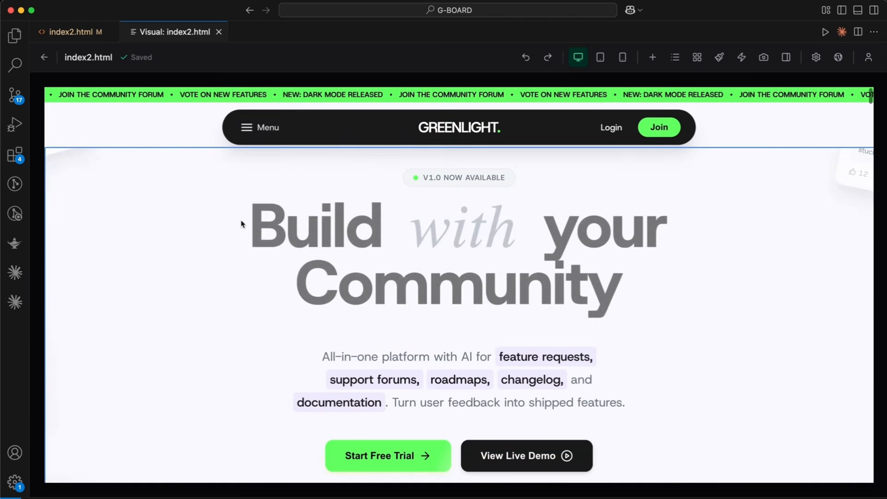
# Select the "Build with your Community" heading, toggle the properties view off and on, and examine the heading's typography, color, spacing and layout settings.
pyautogui.click(336, 233)
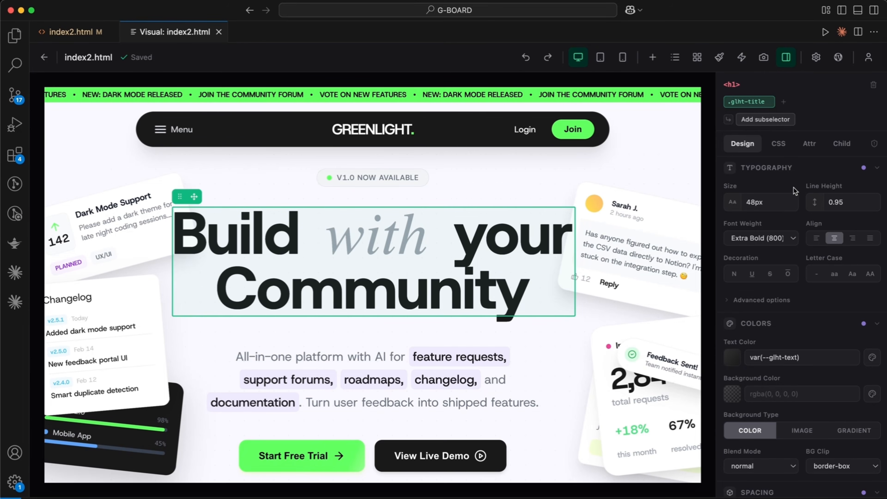
pyautogui.click(786, 58)
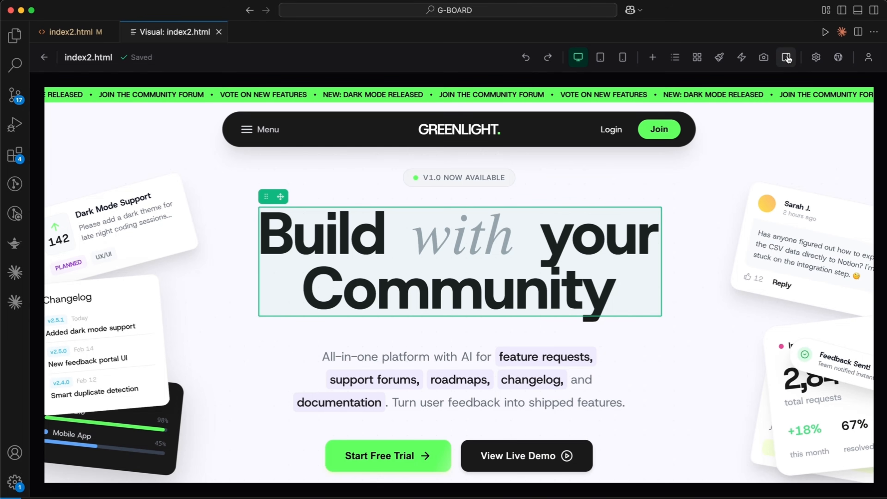
pyautogui.click(787, 57)
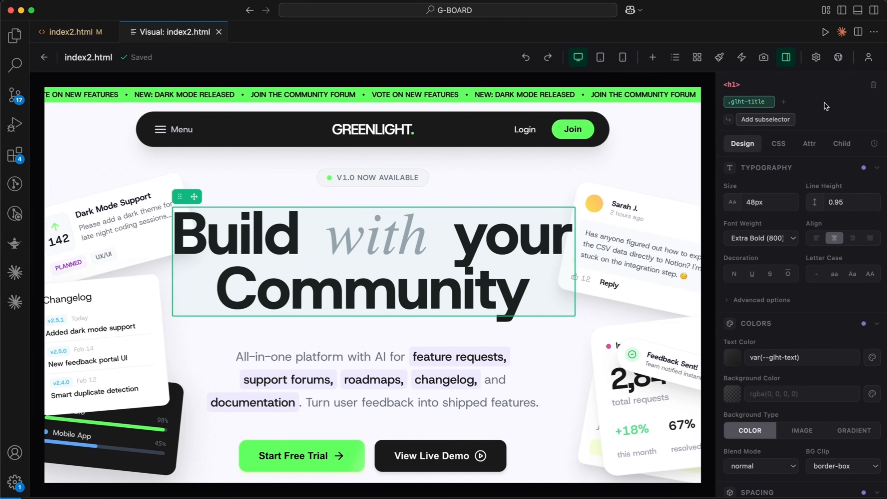
pyautogui.scroll(-10, 801, 210)
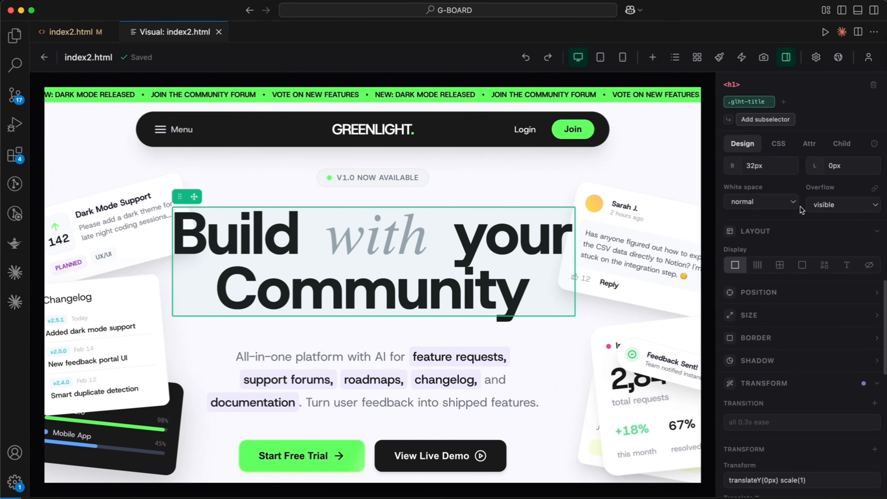
pyautogui.scroll(6, 801, 210)
pyautogui.scroll(-4, 802, 210)
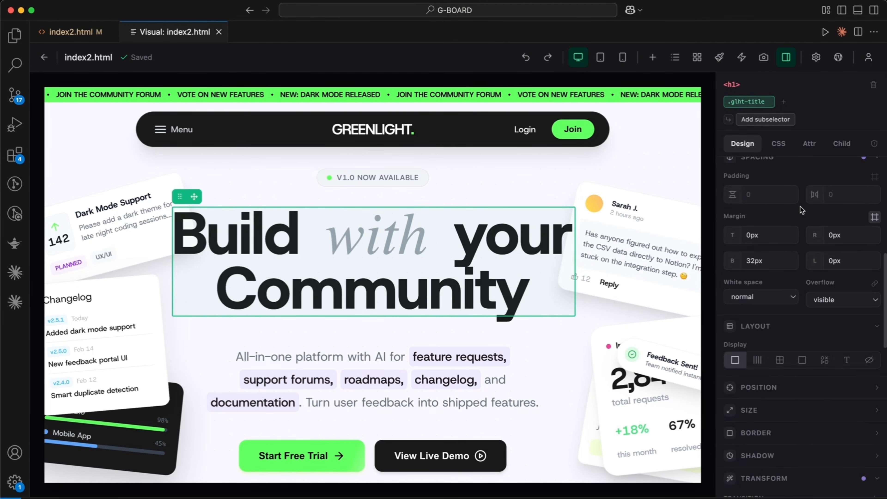
pyautogui.scroll(6, 772, 293)
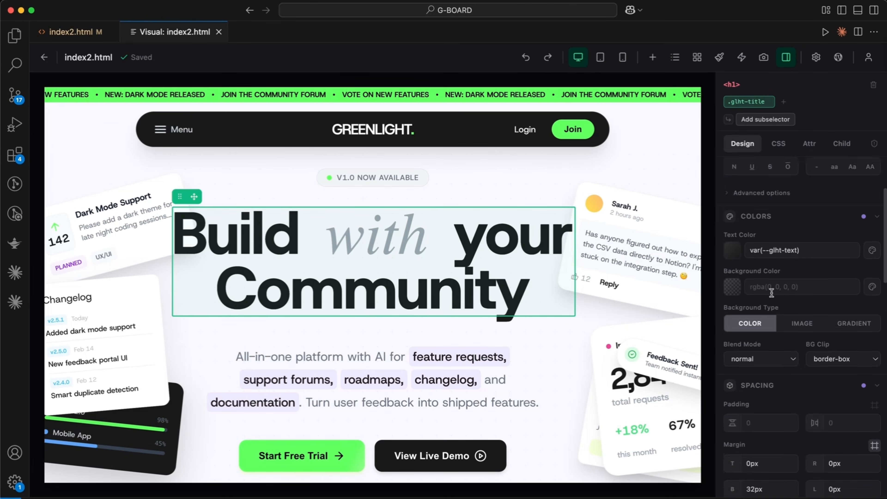
pyautogui.scroll(3, 772, 292)
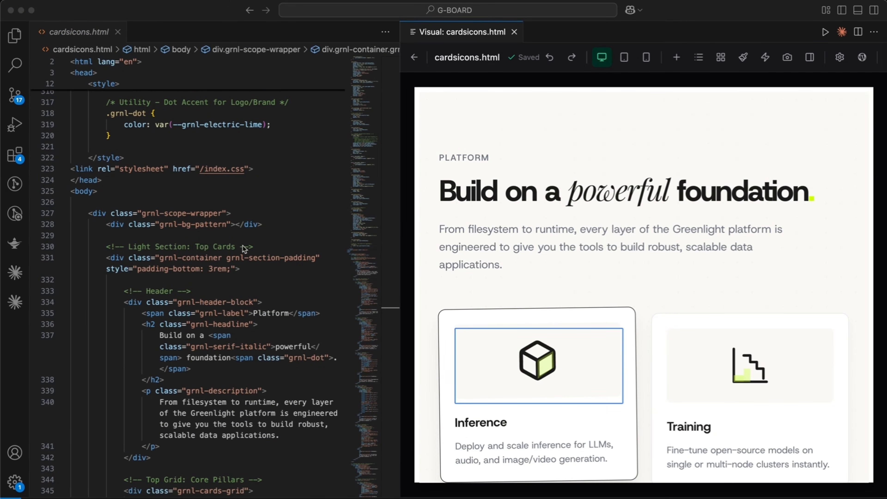
# Examine the cardsicons.html source code alongside its visual preview.
pyautogui.scroll(3, 209, 236)
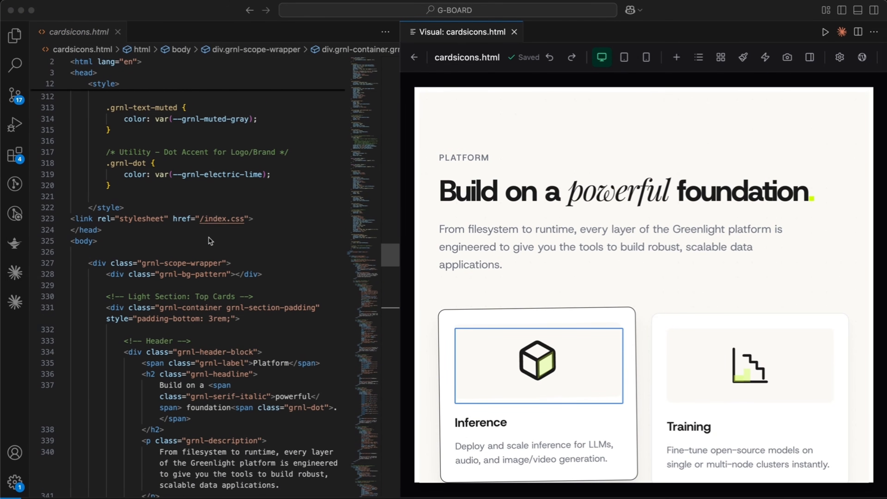
pyautogui.scroll(-5, 157, 279)
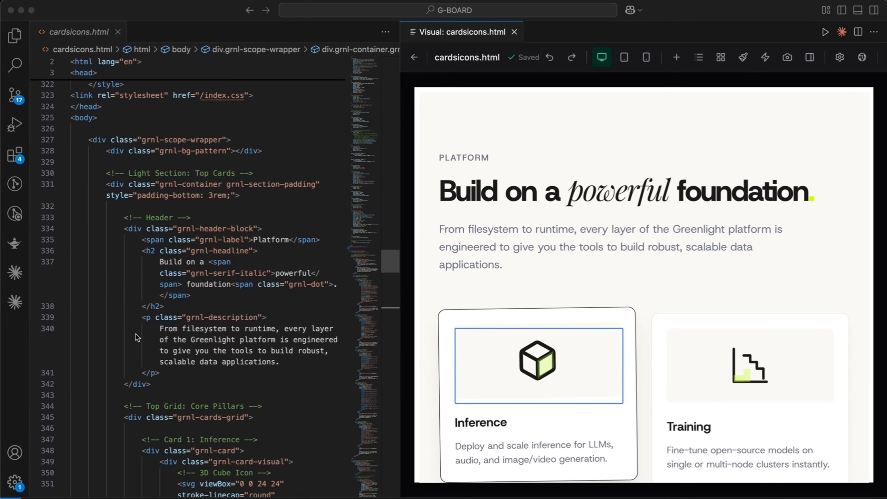
# Change the first word of the grnl-headline heading to "Builds" in the cardsicons.html source code.
pyautogui.click(218, 280)
pyautogui.click(182, 259)
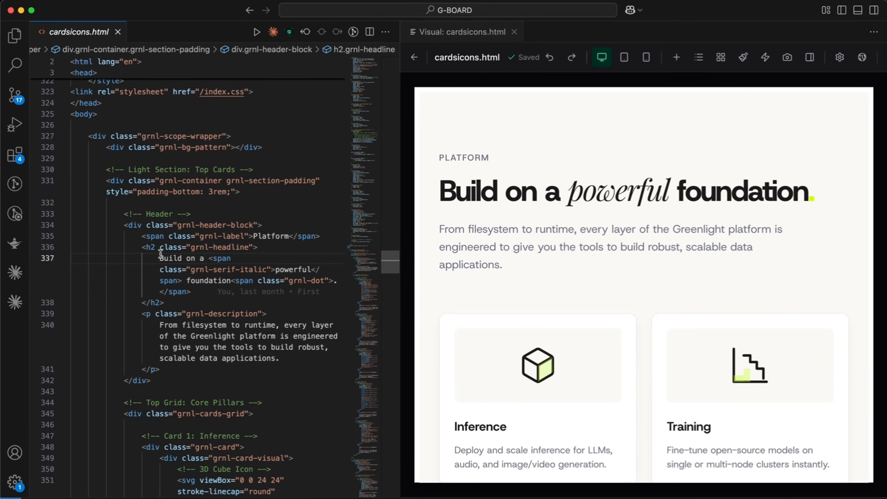
pyautogui.write('s')
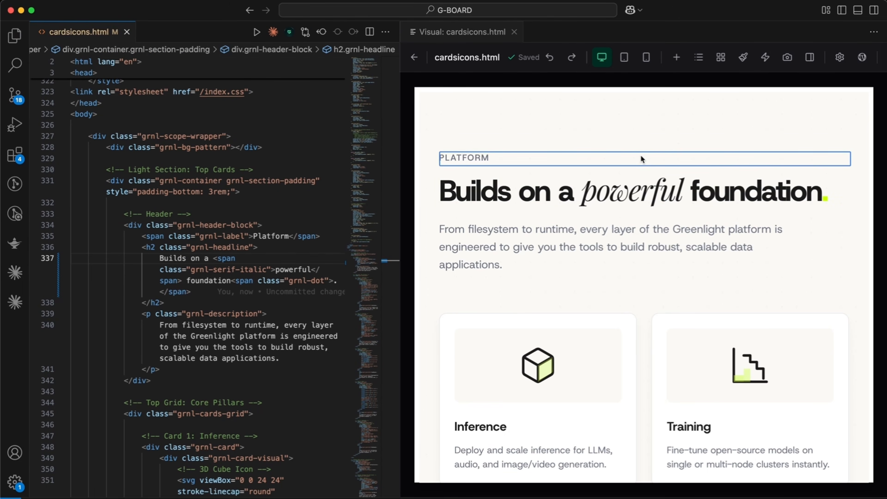
pyautogui.click(509, 194)
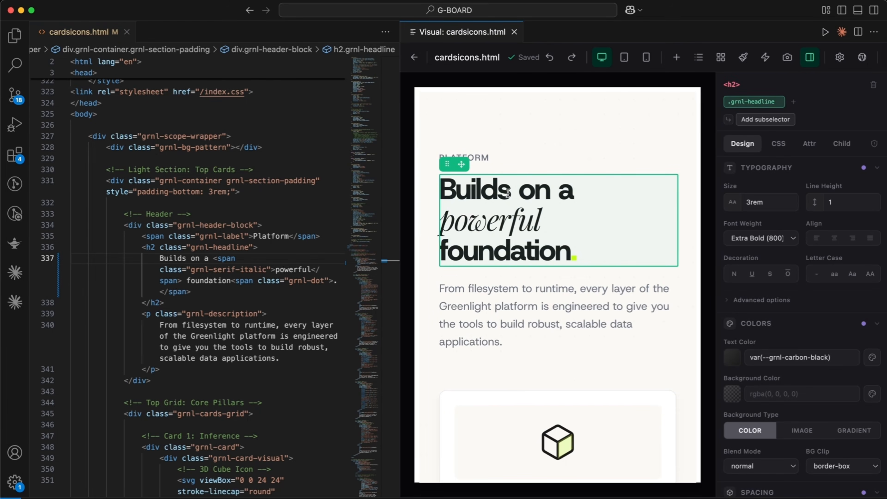
pyautogui.click(506, 188)
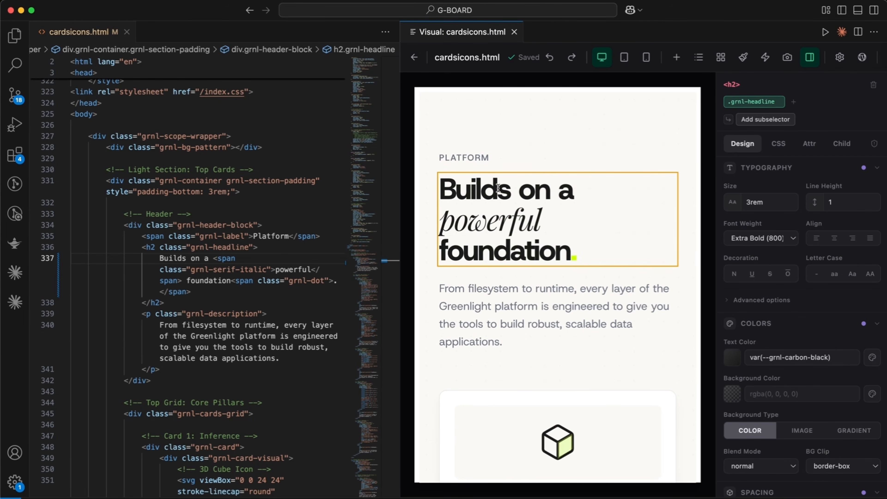
pyautogui.press('Escape')
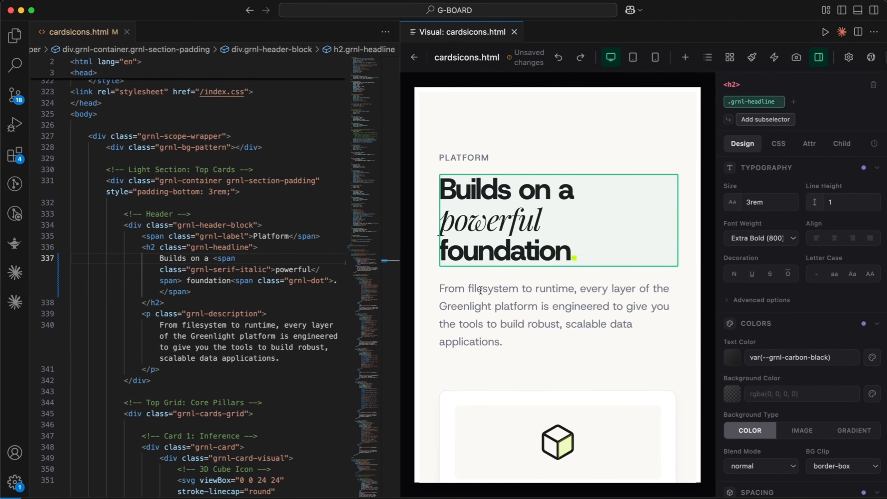
# Change the first word of the description paragraph to "Froms" directly in the visual preview and save the page.
pyautogui.click(469, 288)
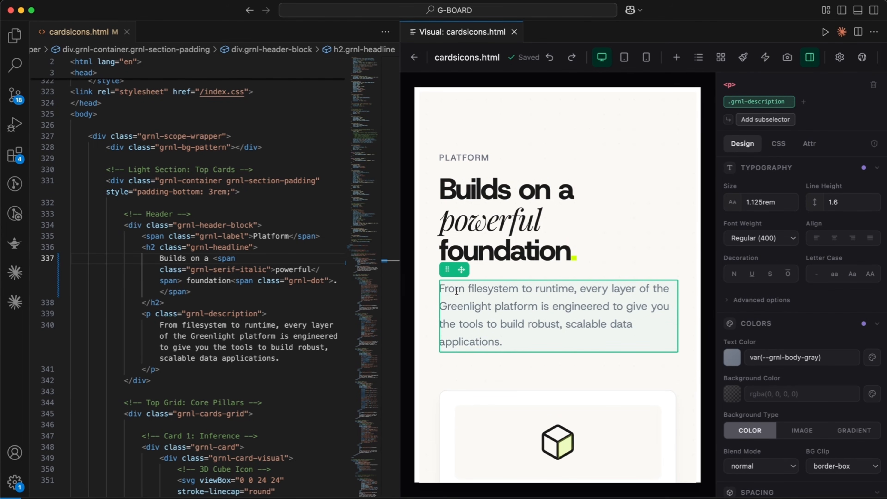
pyautogui.doubleClick(465, 290)
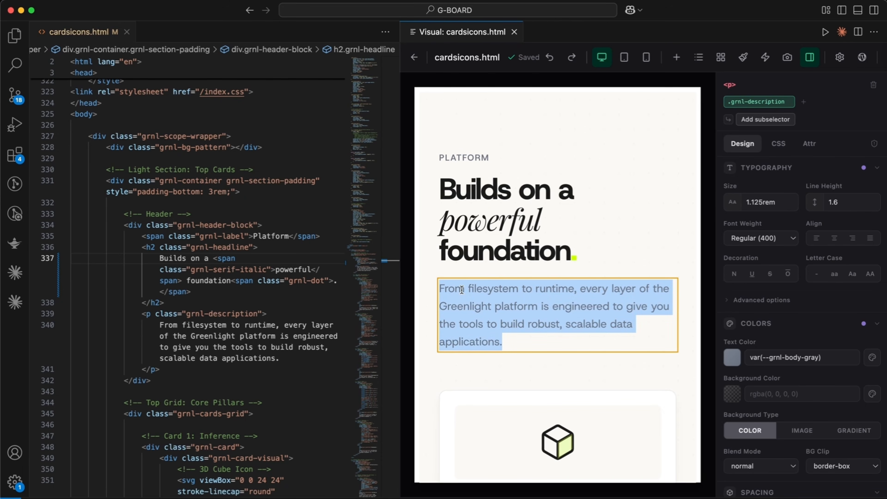
pyautogui.click(462, 290)
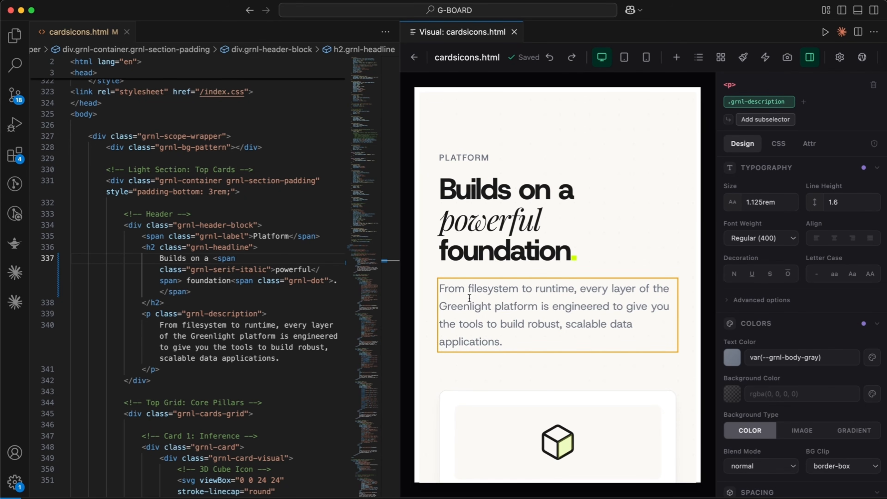
pyautogui.write('s')
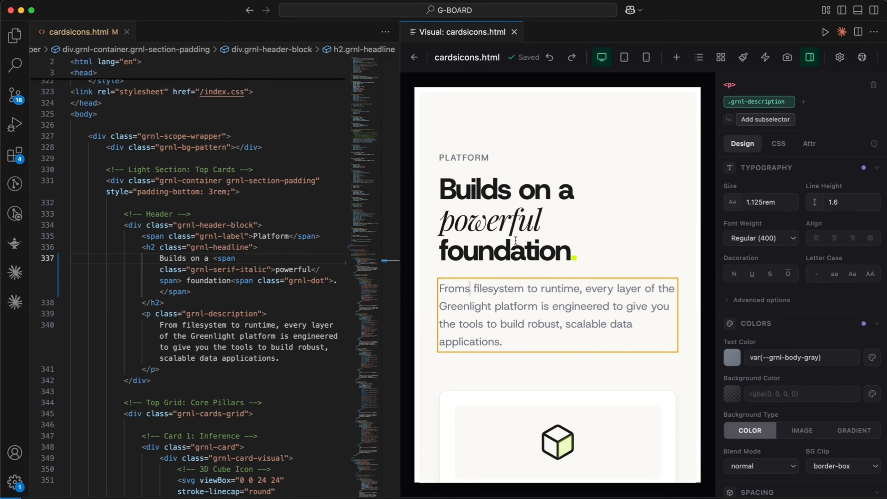
pyautogui.press('Escape')
pyautogui.press('super+s')
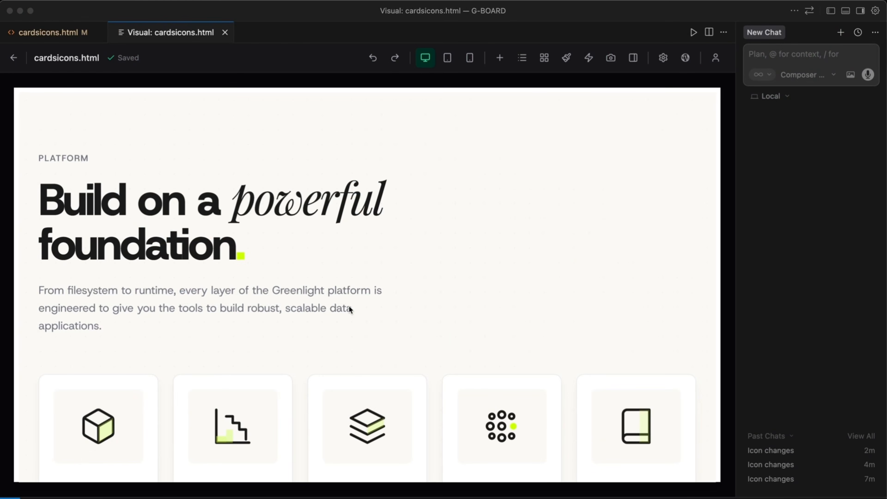
# Ask the AI chat to "replace me first icon to another" for the cards page.
pyautogui.scroll(-5, 349, 309)
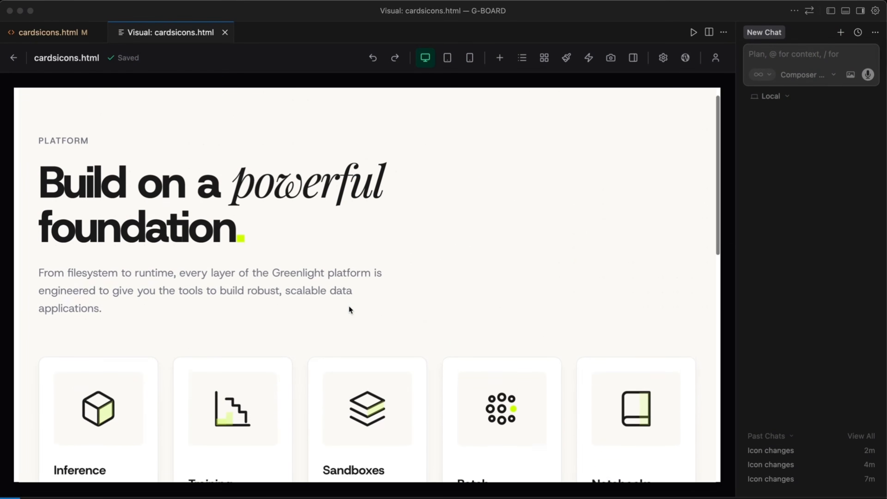
pyautogui.scroll(3, 349, 309)
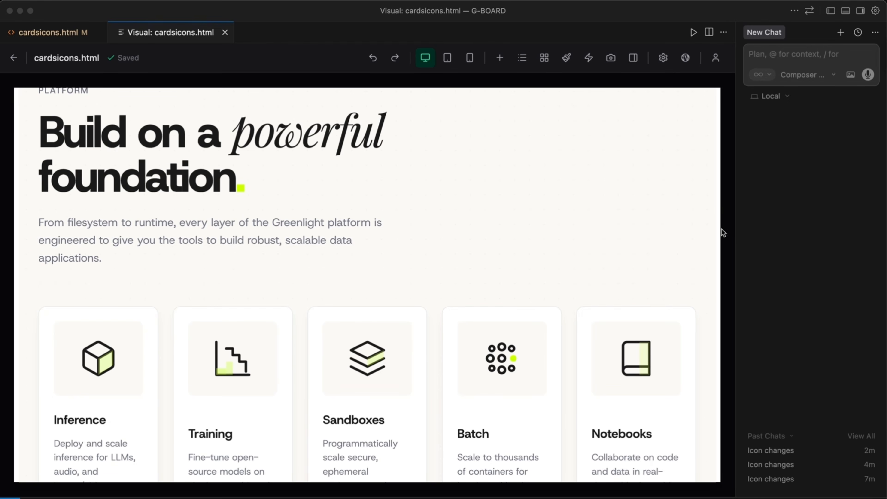
pyautogui.click(780, 56)
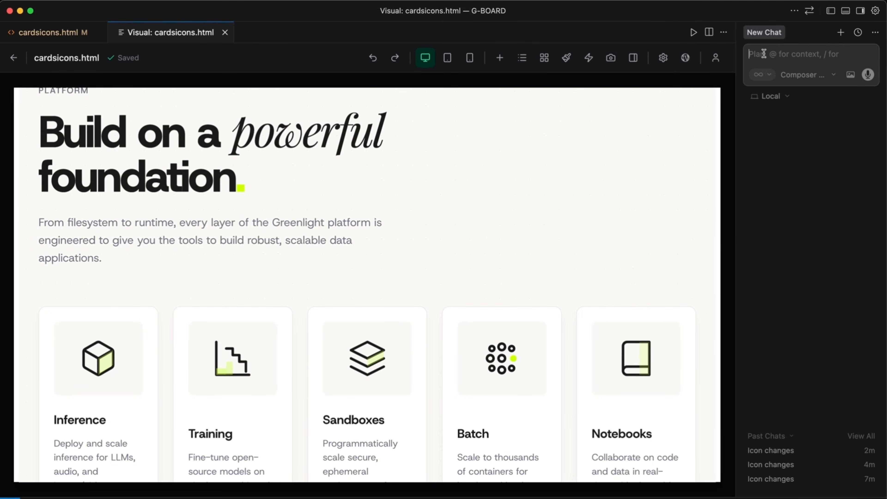
pyautogui.write('replace me first icon to another')
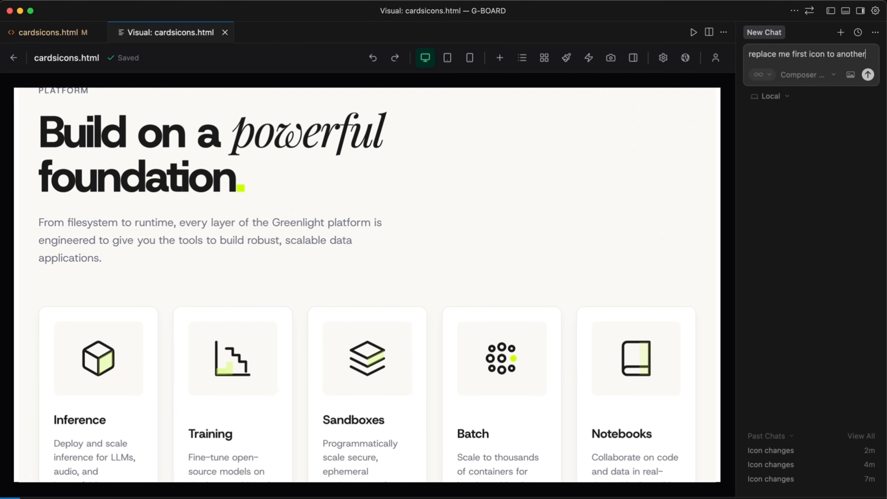
pyautogui.press('Return')
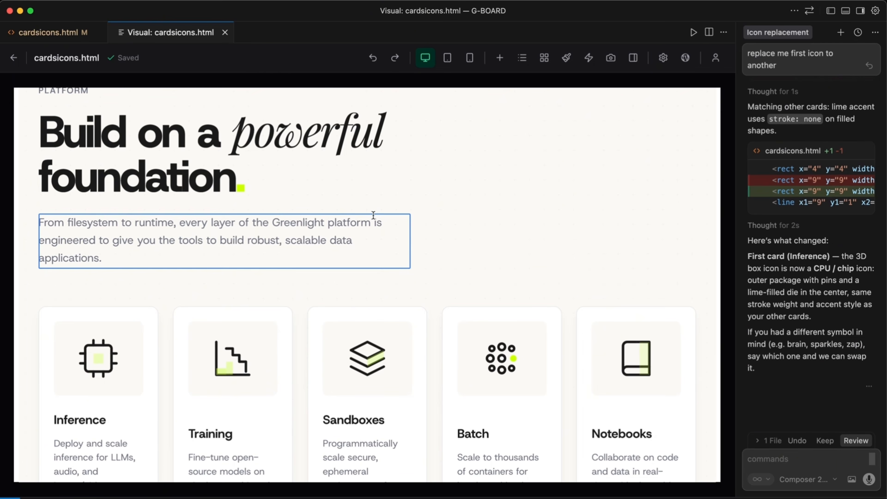
# Show the design properties of the headline's word "powerful" and hide the AI chat to widen the editor.
pyautogui.click(250, 134)
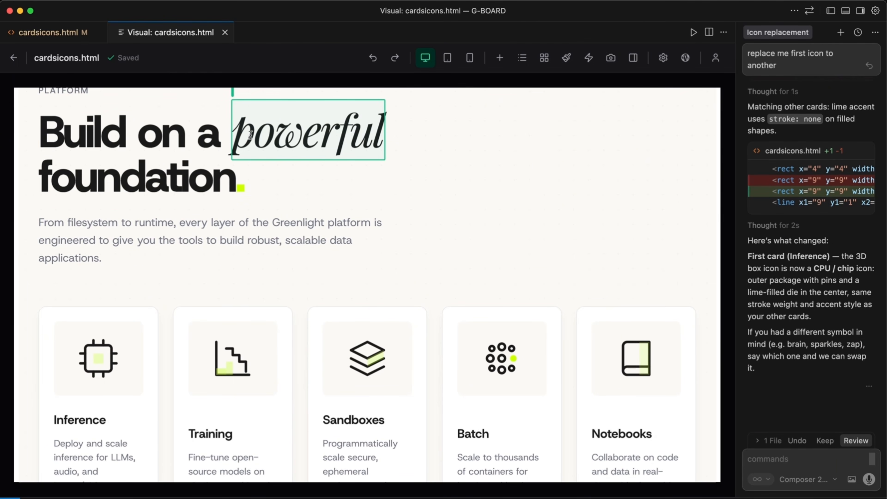
pyautogui.click(633, 58)
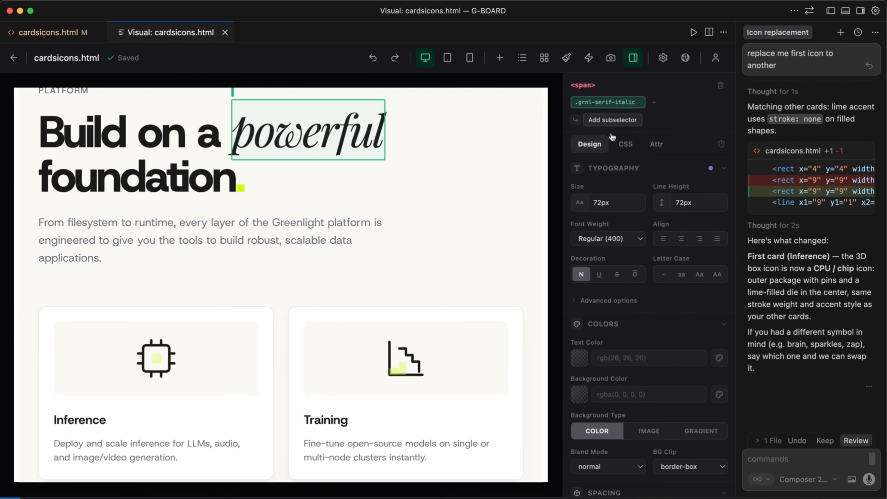
pyautogui.scroll(2, 304, 230)
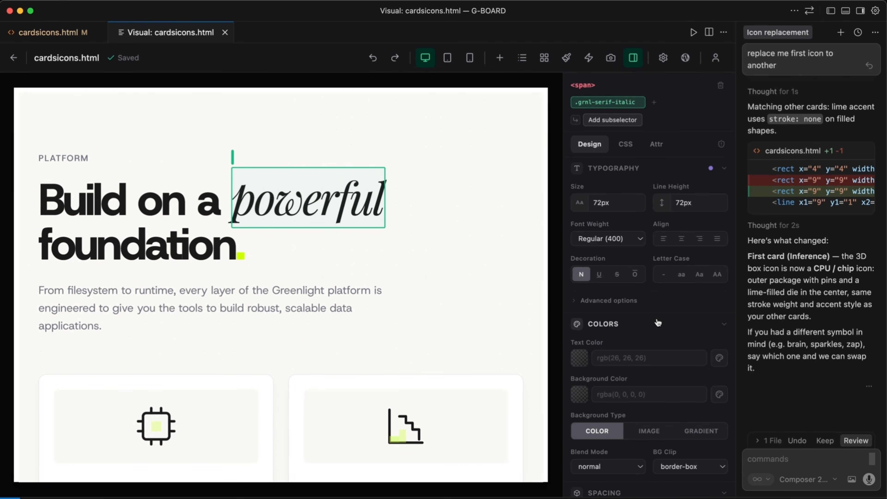
pyautogui.click(862, 11)
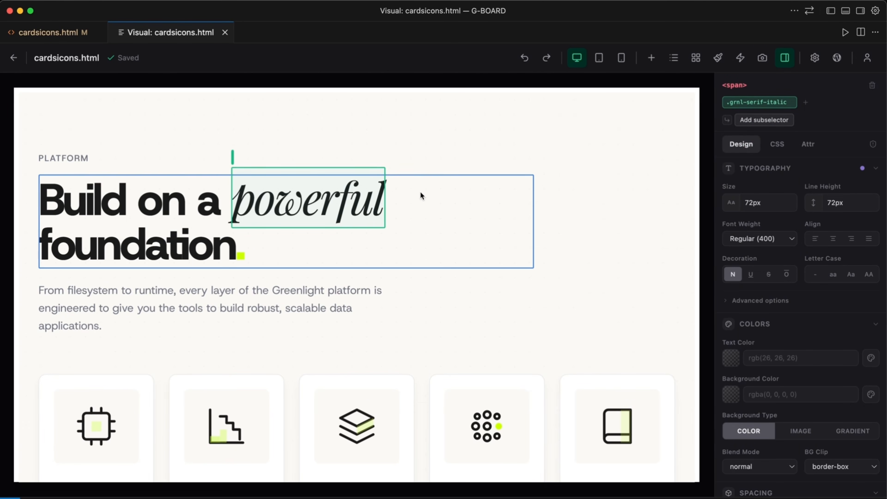
# Select the whole headline and set its font size to 3rem for the 375px mobile view.
pyautogui.click(331, 242)
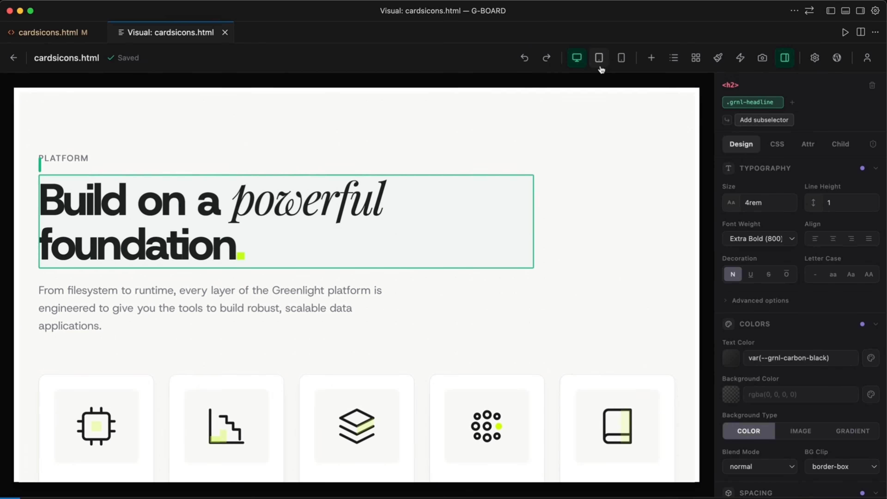
pyautogui.click(600, 56)
pyautogui.click(589, 59)
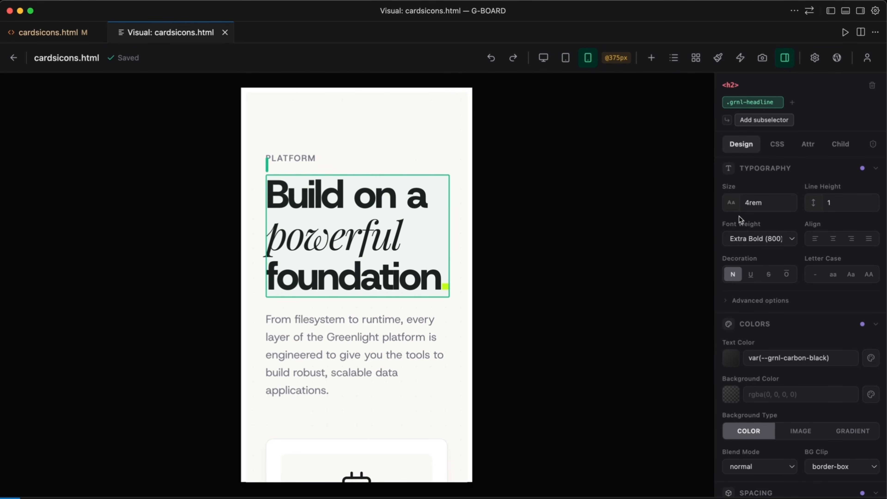
pyautogui.moveTo(731, 202); pyautogui.dragTo(735, 209)
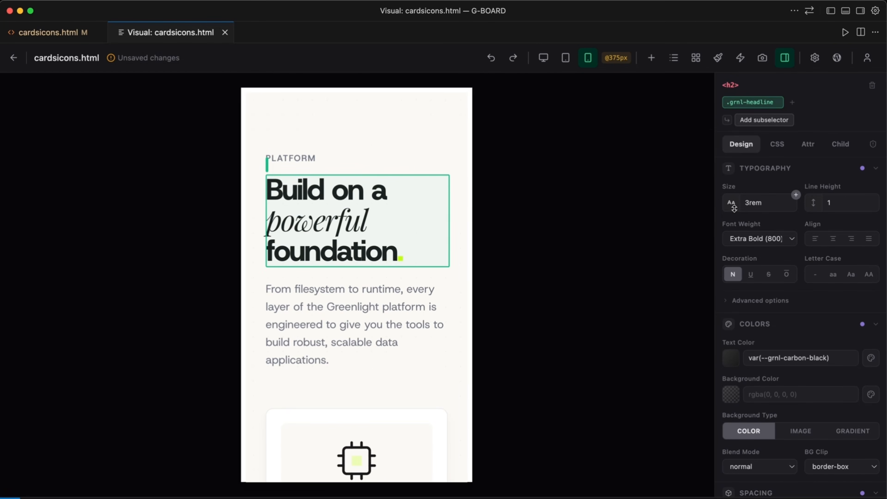
# Compare the headline in the desktop, 768px tablet and 375px mobile views, and examine its 375px media query in the cardsicons.html source.
pyautogui.click(543, 56)
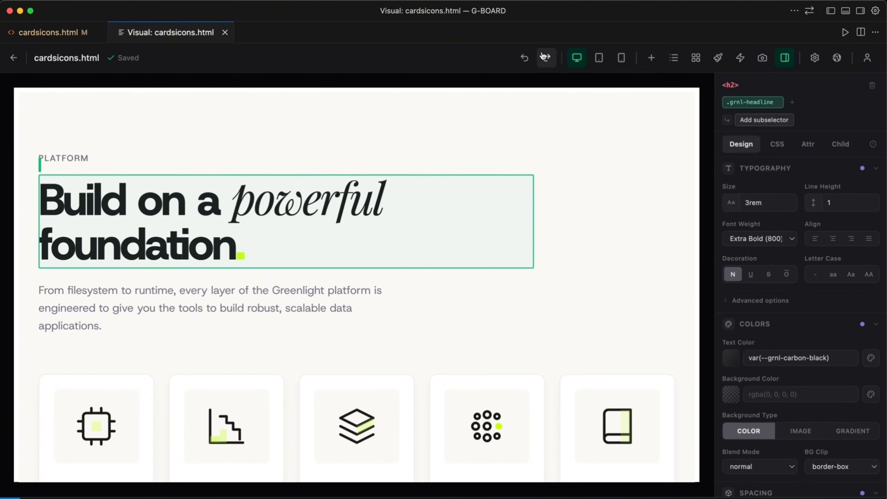
pyautogui.click(600, 58)
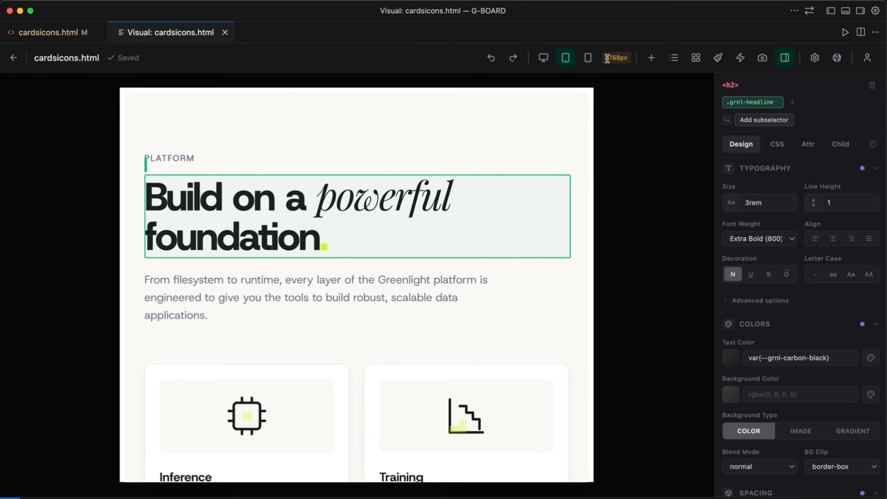
pyautogui.click(589, 59)
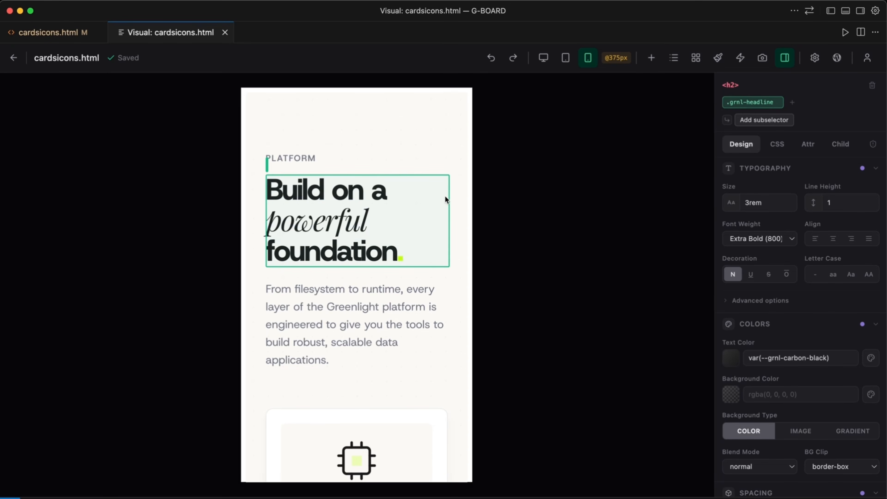
pyautogui.click(544, 57)
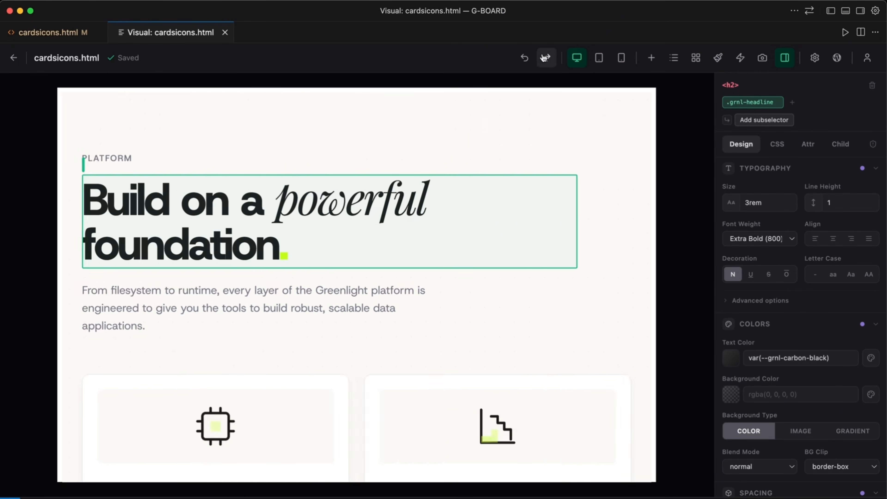
pyautogui.click(55, 32)
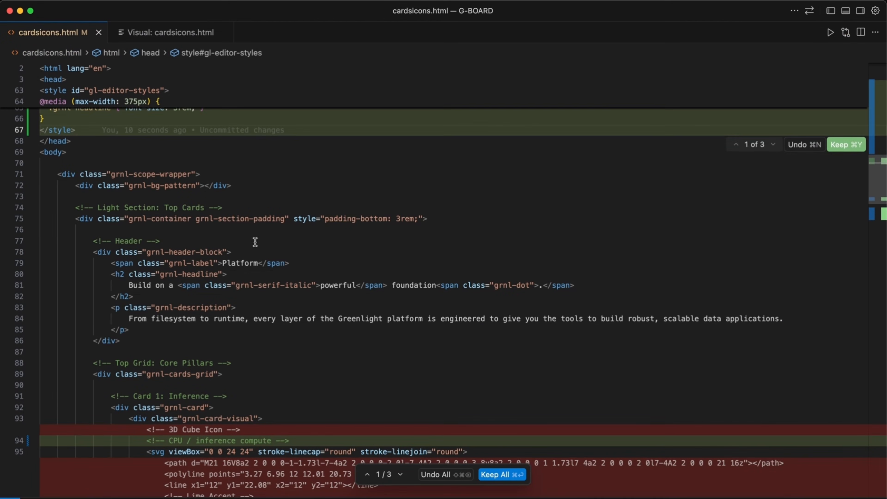
pyautogui.scroll(6, 366, 254)
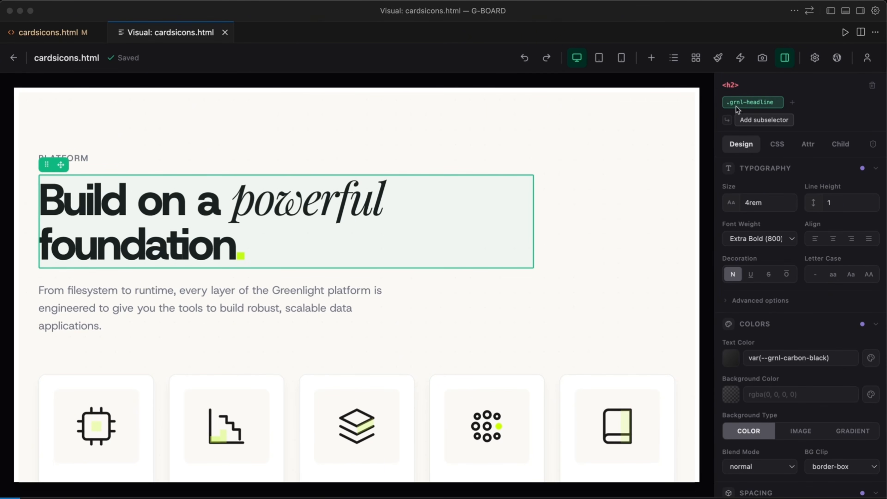
# Examine the Class and Inline style mode options and the headline's color and spacing settings.
pyautogui.click(816, 60)
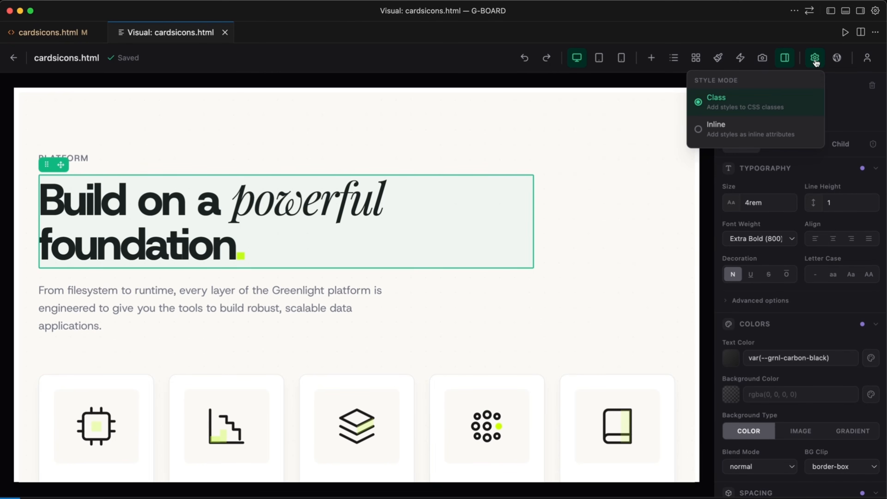
pyautogui.click(816, 59)
pyautogui.scroll(-3, 800, 179)
pyautogui.scroll(-10, 800, 179)
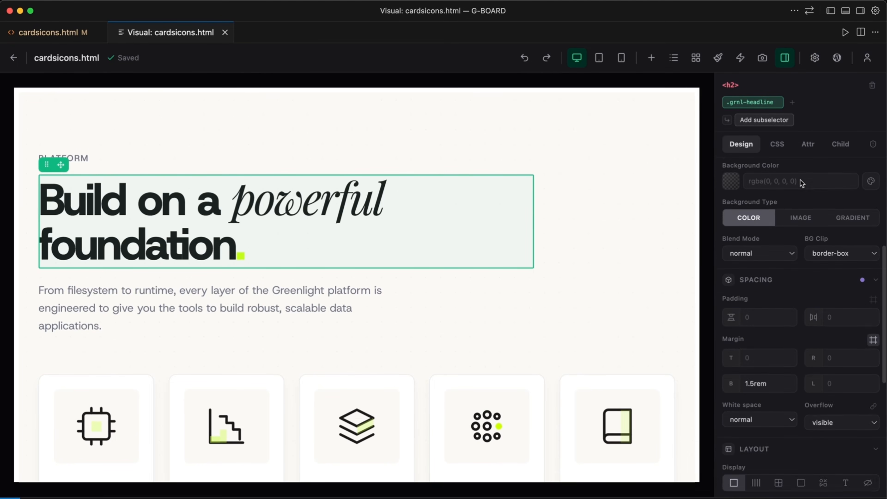
pyautogui.scroll(10, 800, 179)
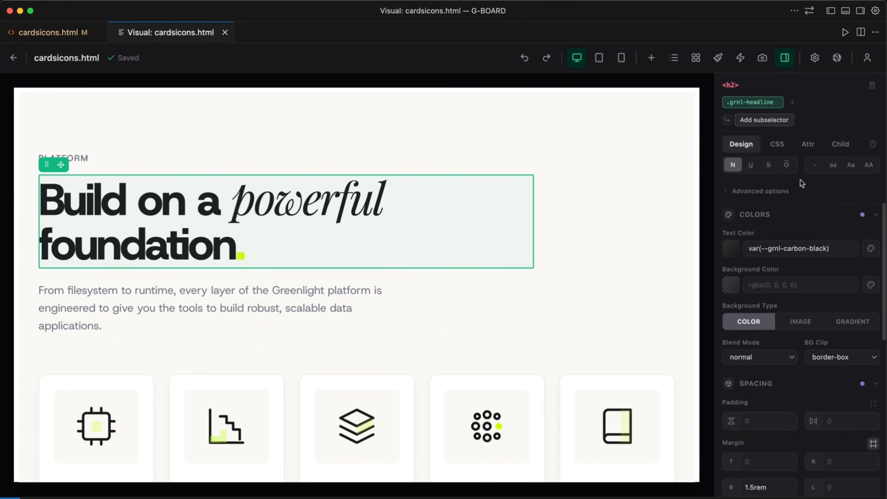
# Search the headline's available classes for "label" and close the list without adding a class.
pyautogui.click(793, 104)
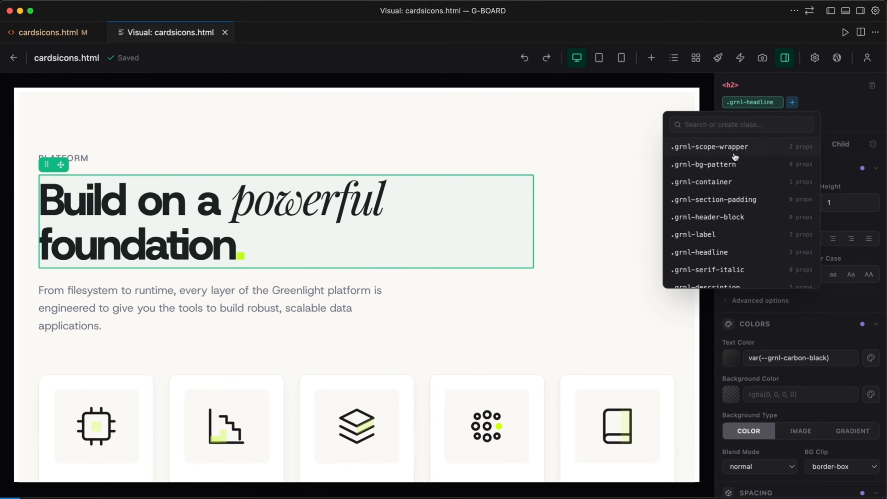
pyautogui.click(699, 123)
pyautogui.write('label')
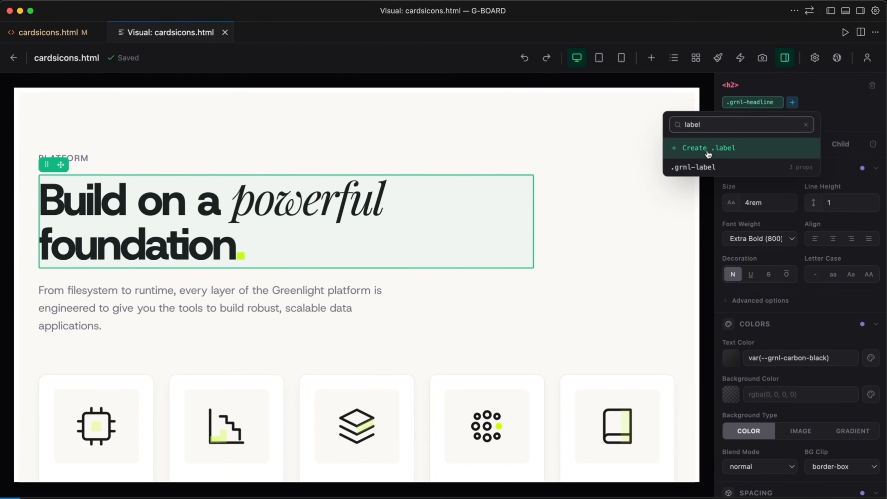
pyautogui.click(830, 80)
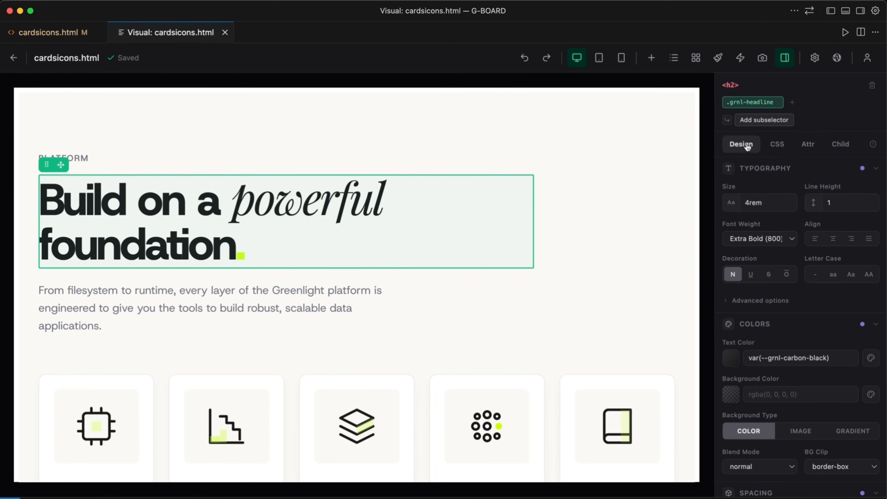
# Set the headline's padding-bottom to 20px in its full list of CSS properties.
pyautogui.click(773, 147)
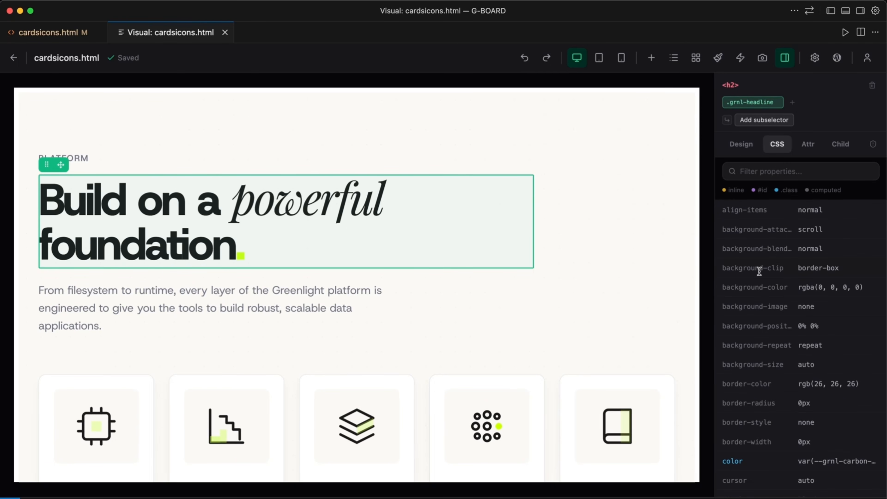
pyautogui.scroll(-8, 795, 258)
pyautogui.scroll(-7, 794, 257)
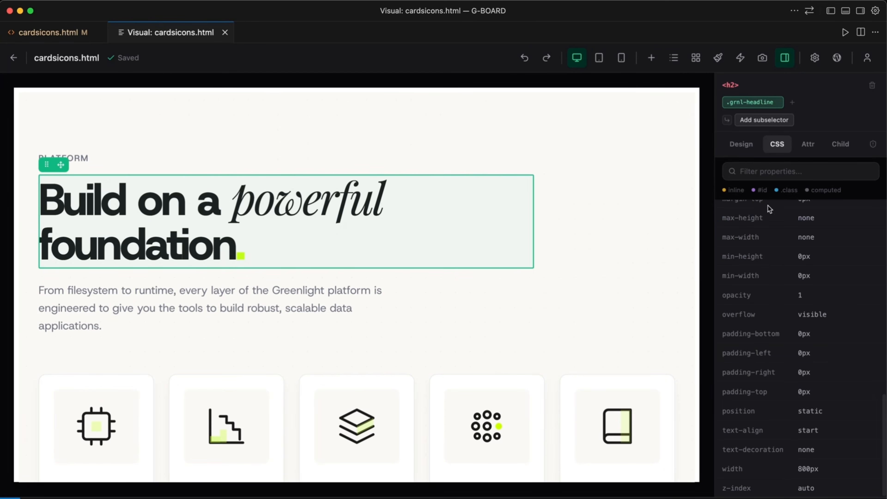
pyautogui.scroll(15, 752, 356)
pyautogui.scroll(-15, 752, 357)
pyautogui.click(805, 334)
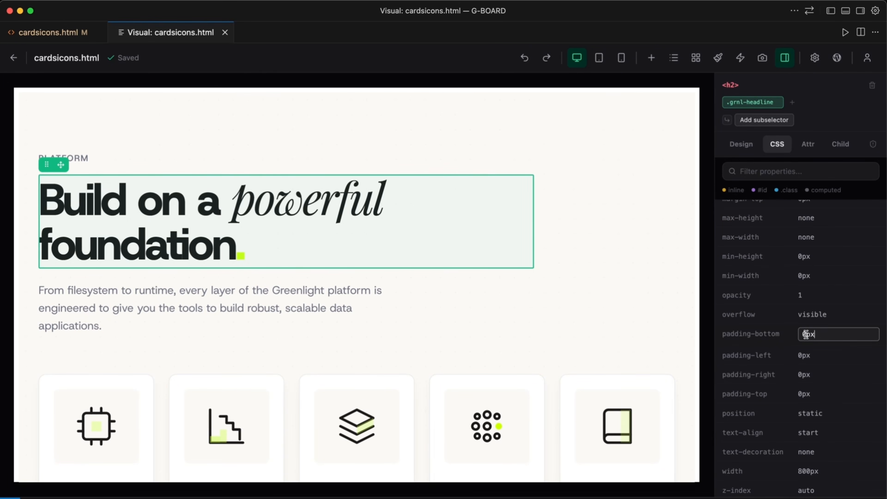
pyautogui.moveTo(806, 335); pyautogui.dragTo(804, 335)
pyautogui.write('20')
pyautogui.press('Return')
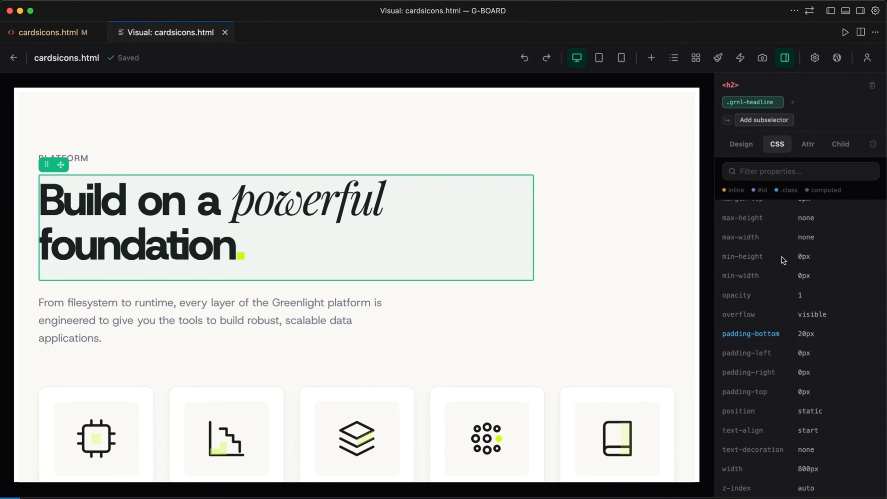
# Adjust the headline's font size in its typography settings and assign it a --grnl-spacing variable.
pyautogui.click(742, 146)
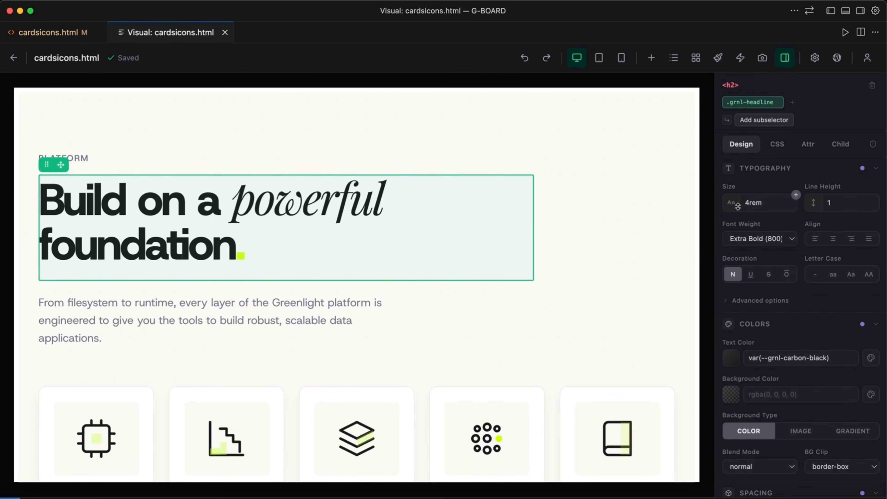
pyautogui.moveTo(728, 210); pyautogui.dragTo(767, 204)
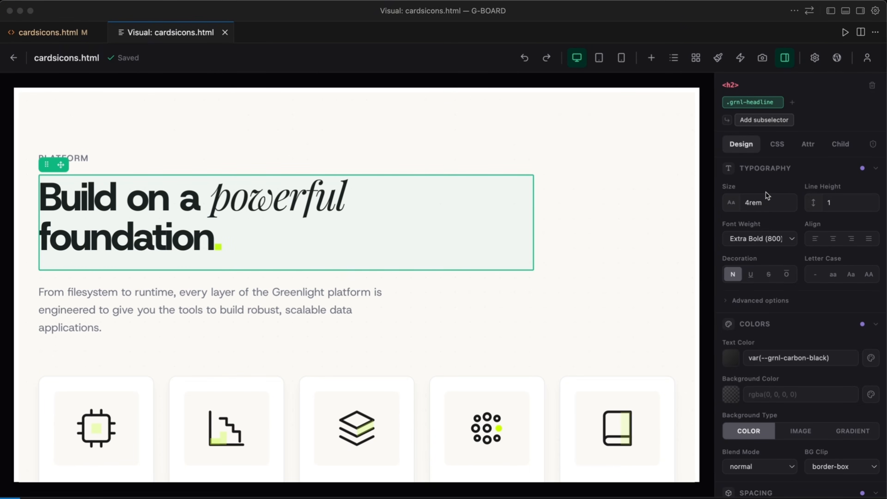
pyautogui.click(765, 205)
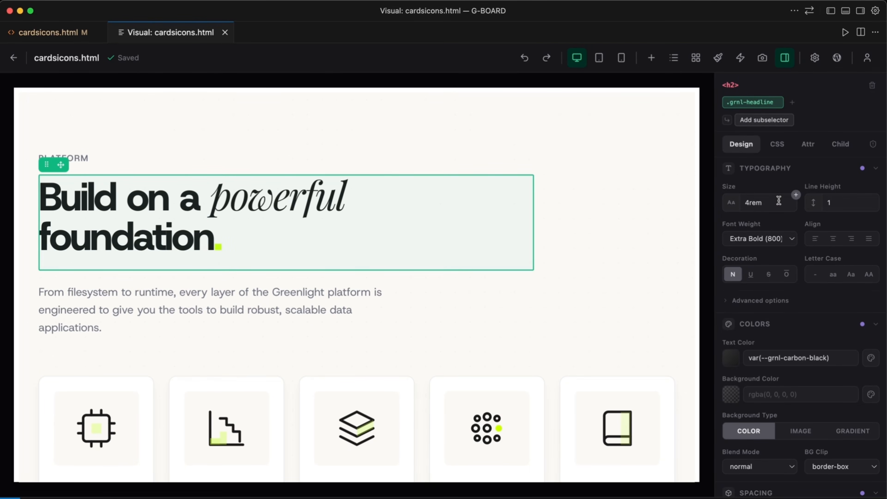
pyautogui.click(797, 196)
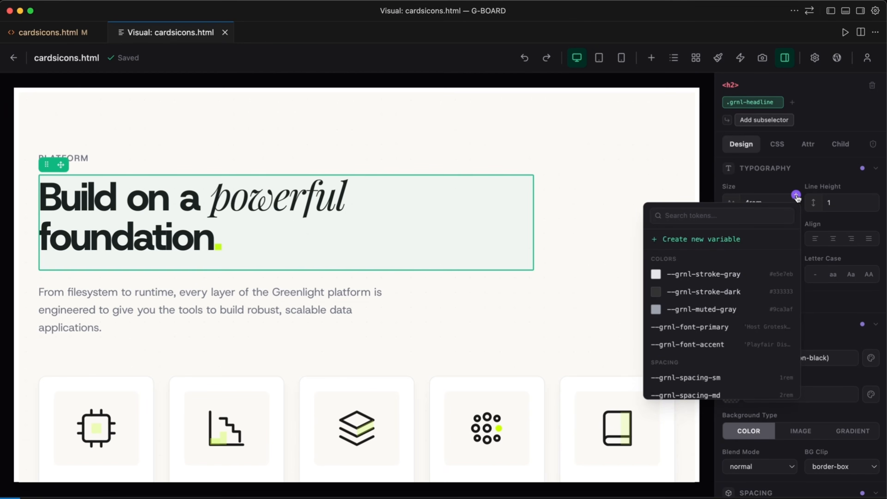
pyautogui.scroll(-4, 720, 297)
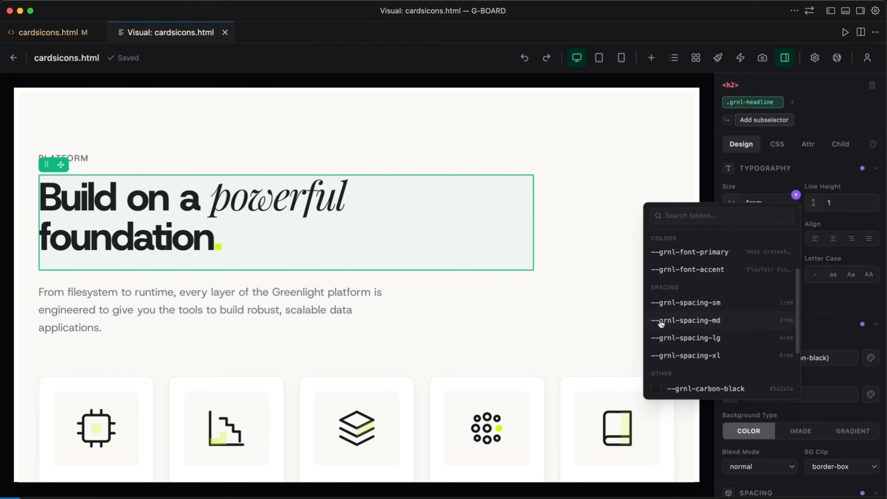
# Examine the color settings of the header block's child elements and the headline's spacing and layout settings.
pyautogui.click(398, 253)
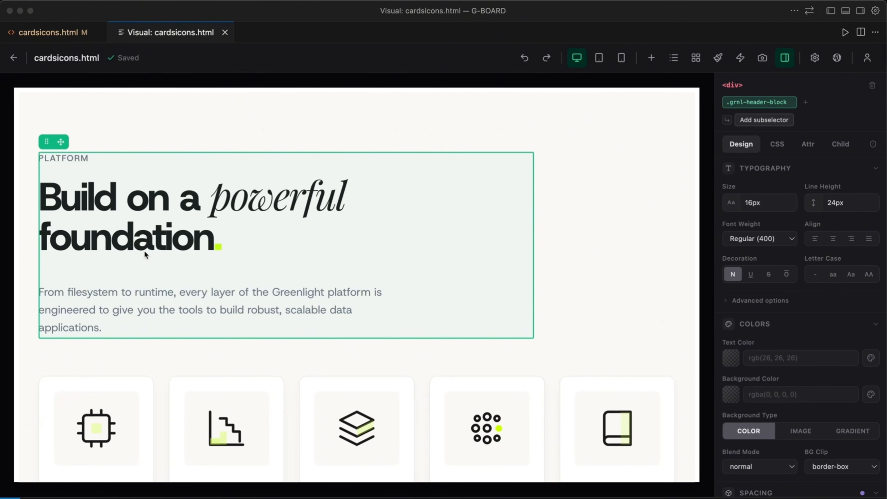
pyautogui.click(840, 144)
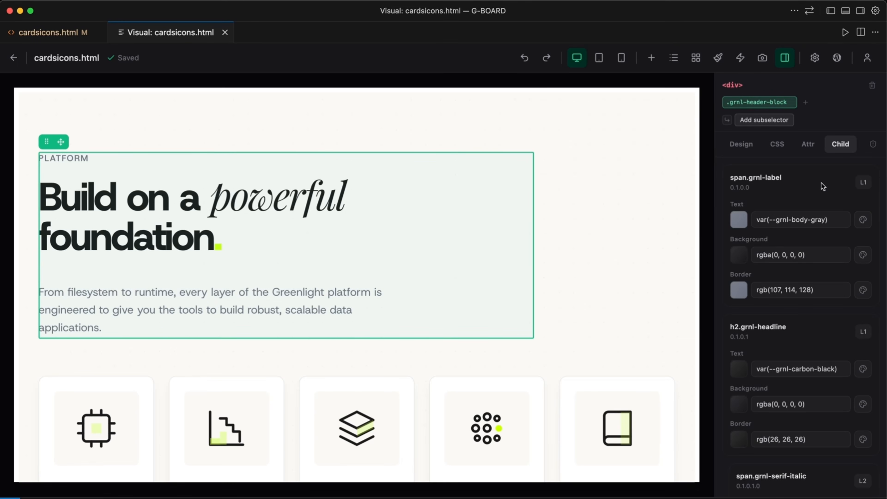
pyautogui.scroll(-3, 819, 184)
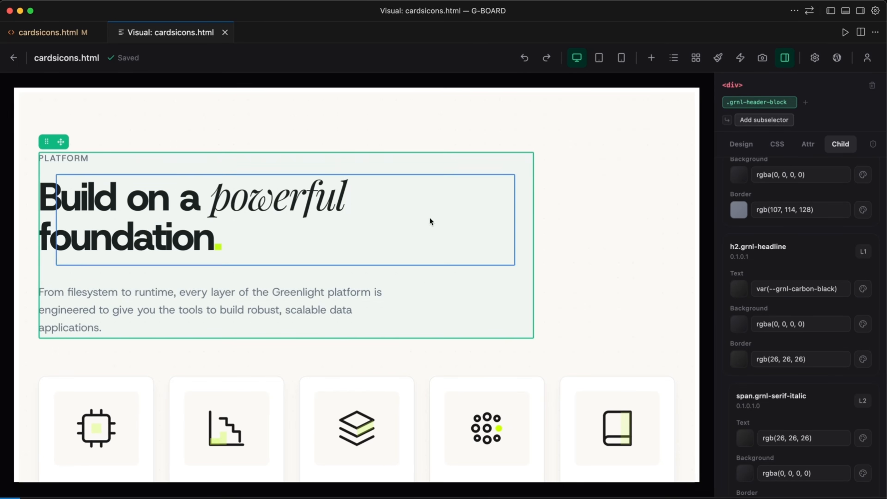
pyautogui.scroll(-10, 798, 234)
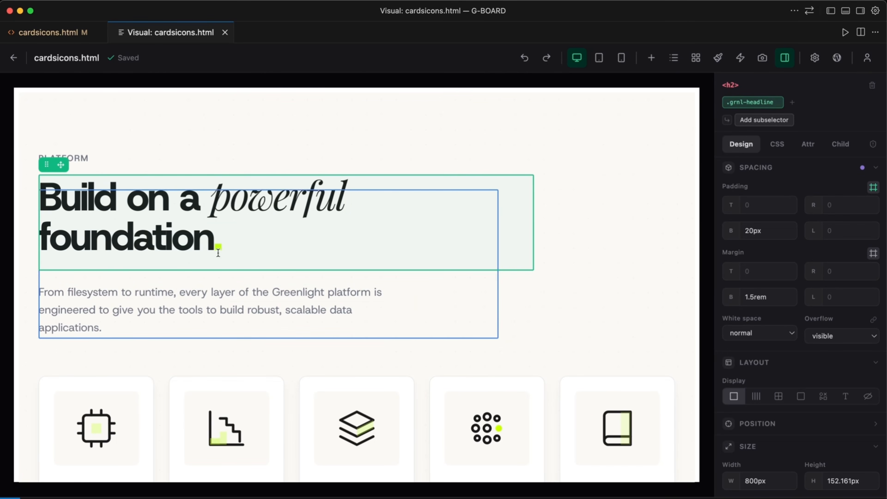
pyautogui.click(278, 207)
pyautogui.click(168, 210)
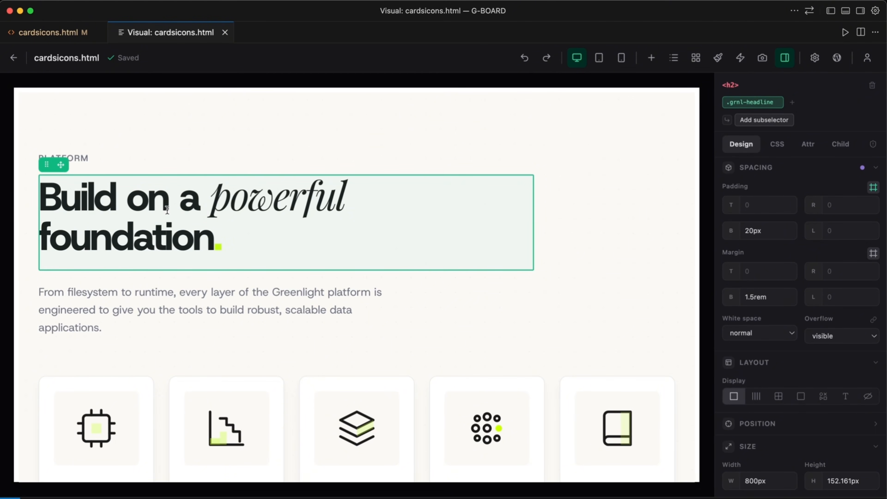
# Move the Built-in Storage icon freely to the space beside the "Engineered for scale." heading and rotate it slightly.
pyautogui.scroll(10, 762, 452)
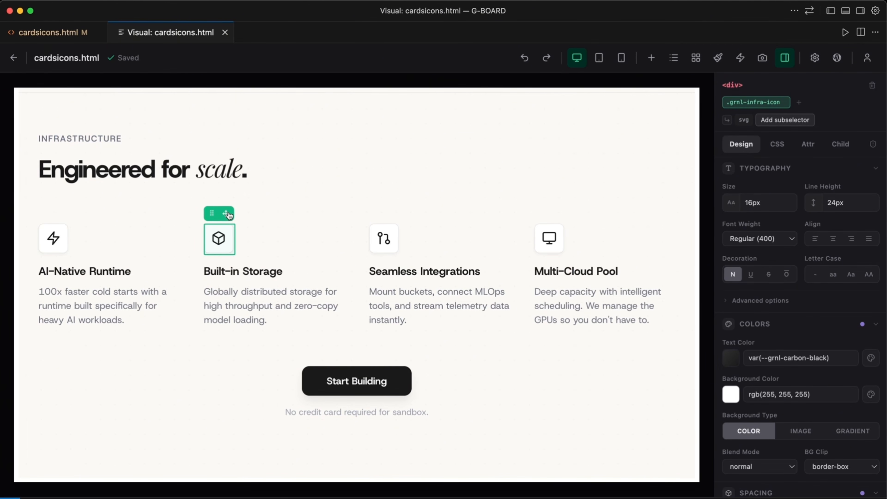
pyautogui.click(227, 215)
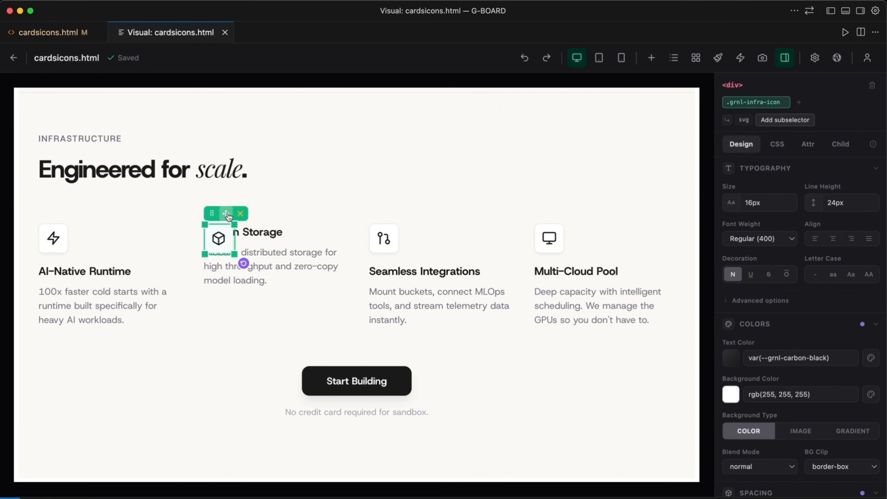
pyautogui.moveTo(223, 227); pyautogui.dragTo(414, 159)
pyautogui.moveTo(434, 194)
pyautogui.mouseDown()
pyautogui.moveTo(442, 172)
pyautogui.moveTo(406, 211)
pyautogui.moveTo(456, 179)
pyautogui.moveTo(448, 199)
pyautogui.moveTo(451, 189)
pyautogui.mouseUp()
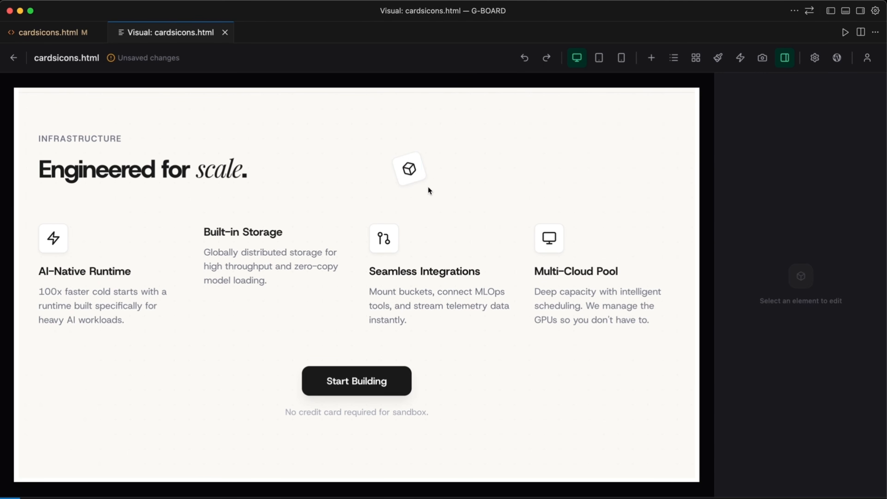
pyautogui.click(417, 172)
pyautogui.click(424, 176)
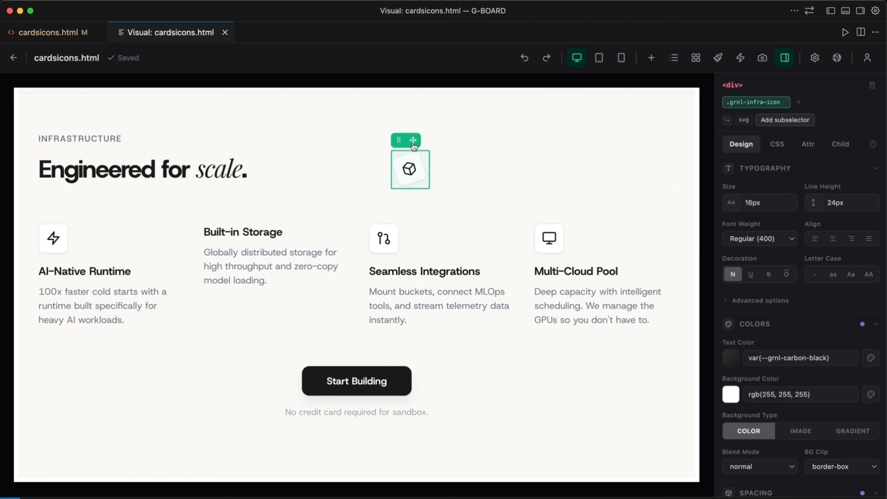
pyautogui.moveTo(429, 187); pyautogui.dragTo(456, 201)
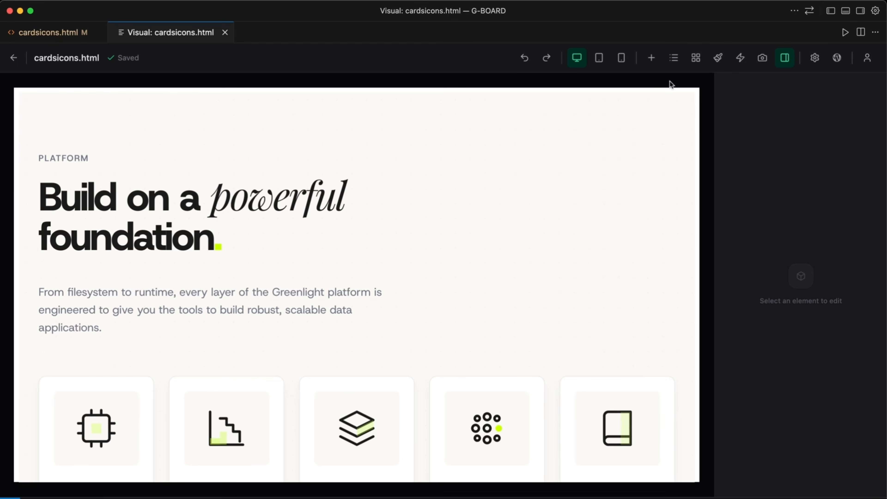
# Look through the element types available for insertion, from Heading to Container, and select the headline.
pyautogui.click(652, 63)
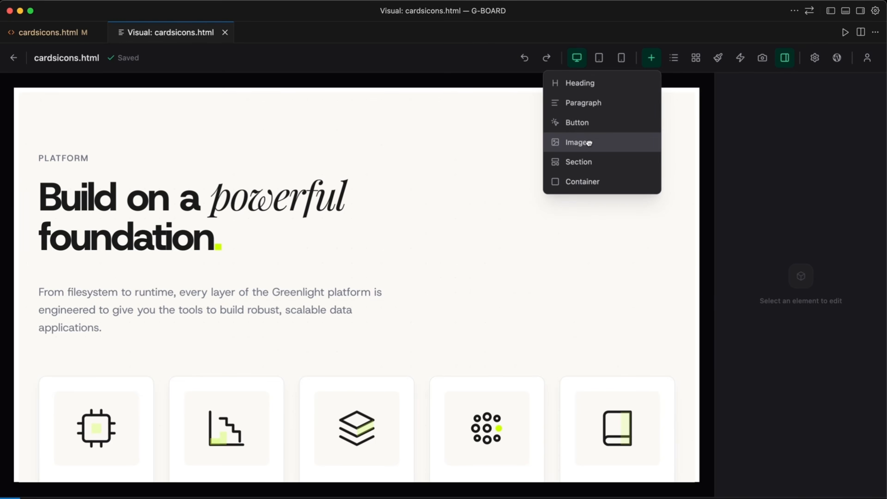
pyautogui.moveTo(589, 143); pyautogui.dragTo(162, 194)
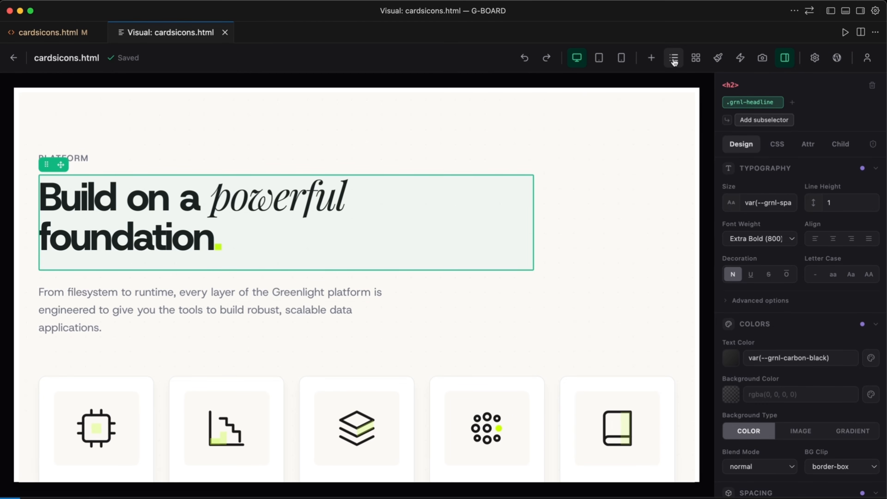
# Browse the page's element tree, select the .grnl-container div in it, and close the tree.
pyautogui.click(674, 59)
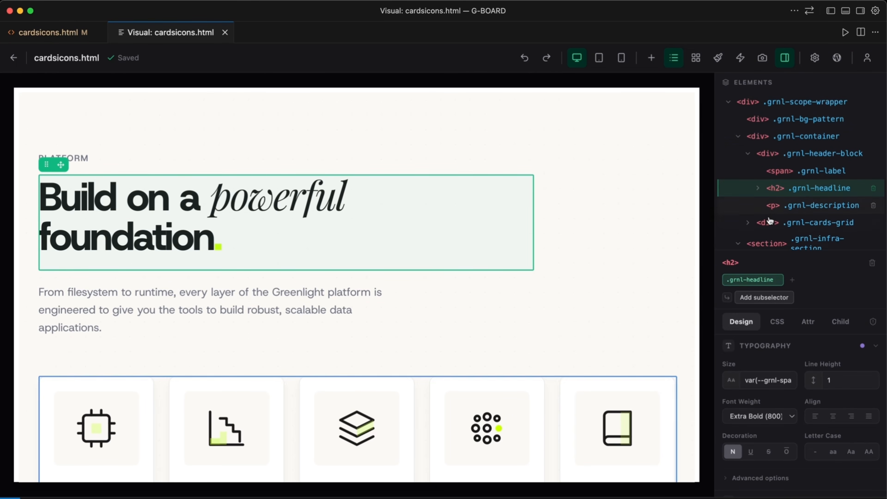
pyautogui.scroll(-2, 508, 271)
pyautogui.scroll(-5, 508, 271)
pyautogui.scroll(-1, 819, 182)
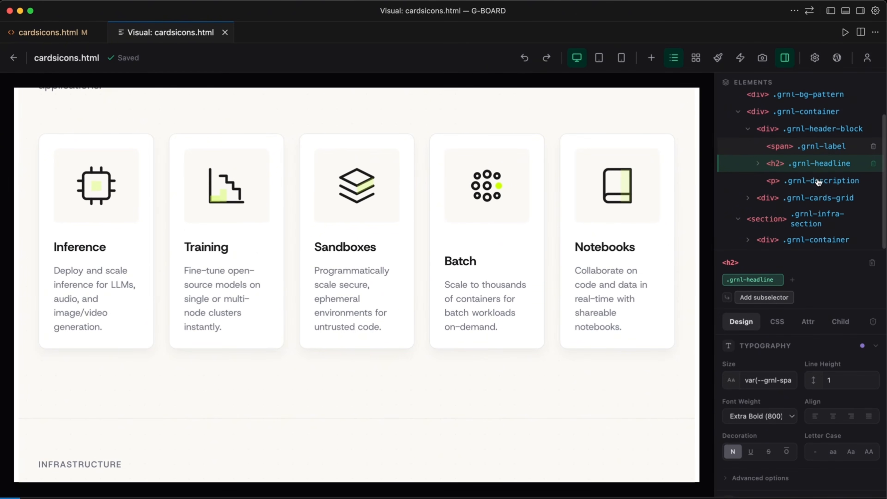
pyautogui.scroll(1, 819, 182)
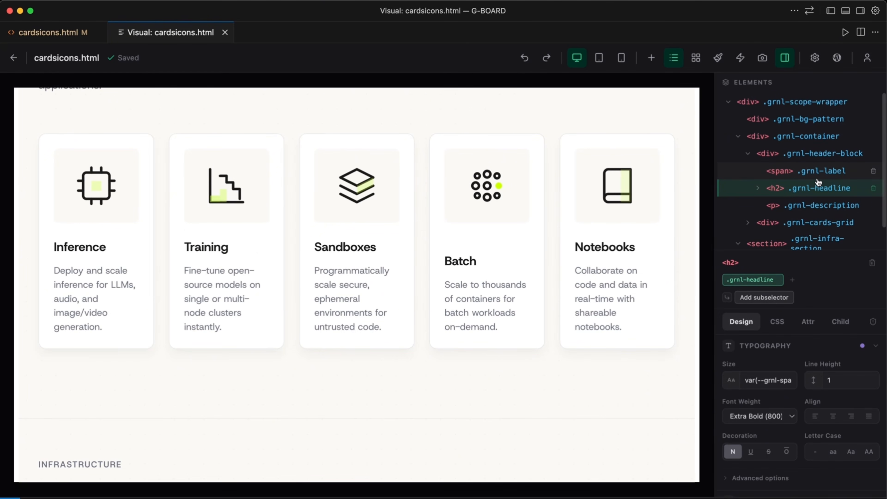
pyautogui.click(806, 143)
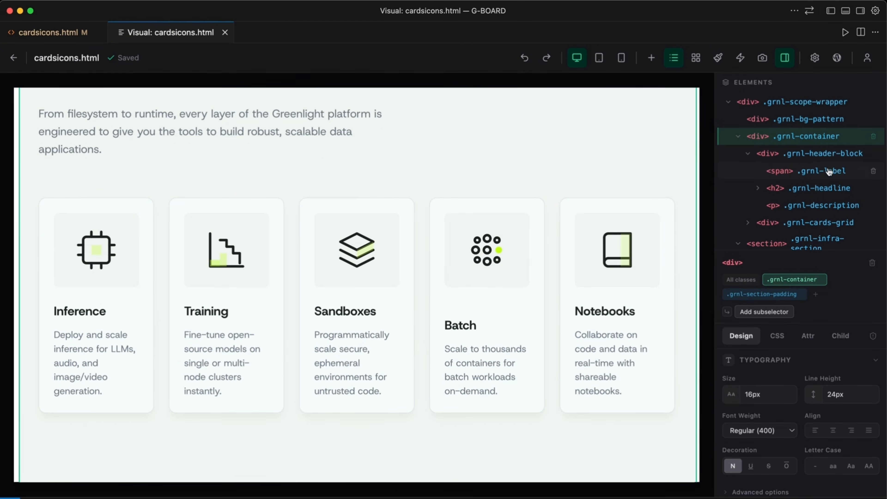
pyautogui.click(674, 58)
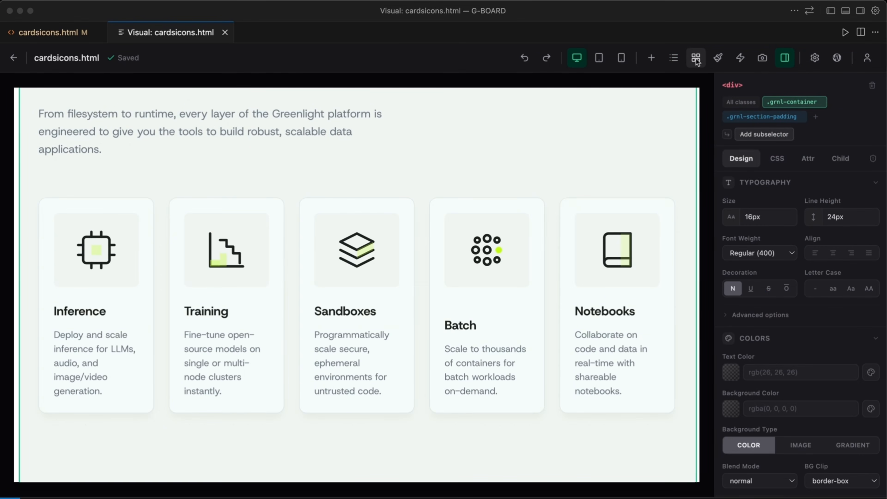
# Look over the available wireframe templates and the color, font and spacing variables of the design system.
pyautogui.click(696, 58)
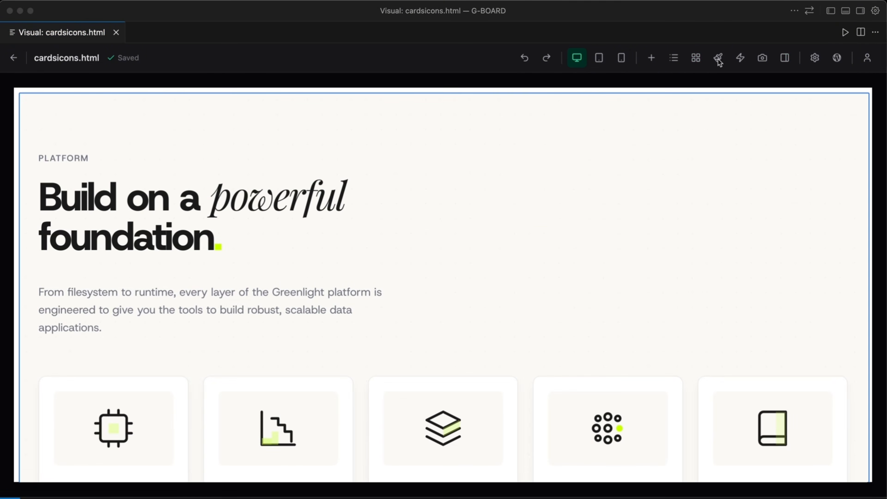
pyautogui.click(718, 60)
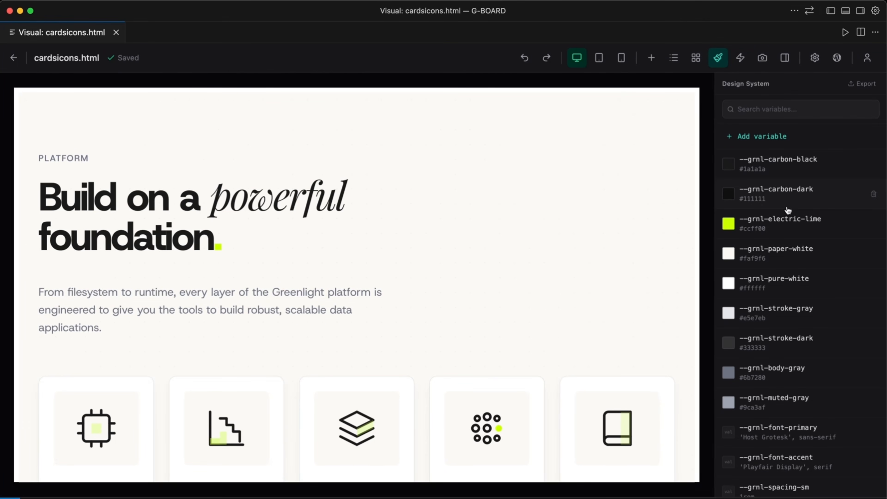
pyautogui.scroll(-3, 788, 210)
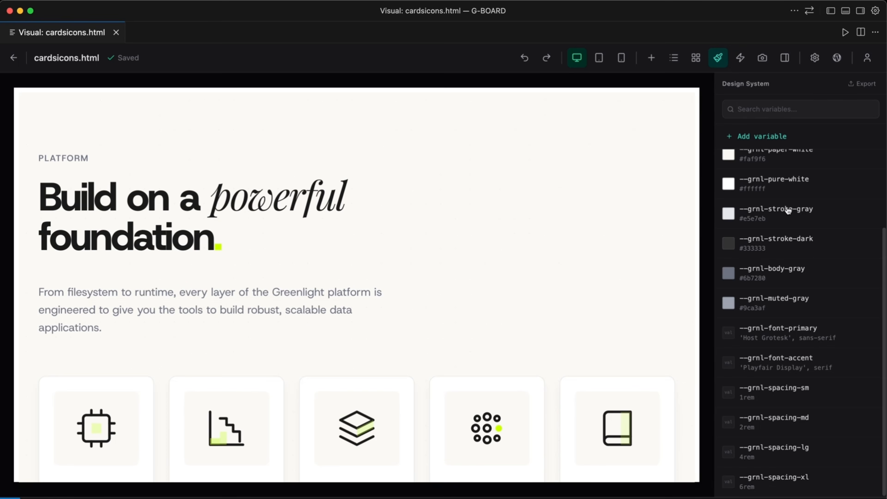
pyautogui.scroll(3, 788, 210)
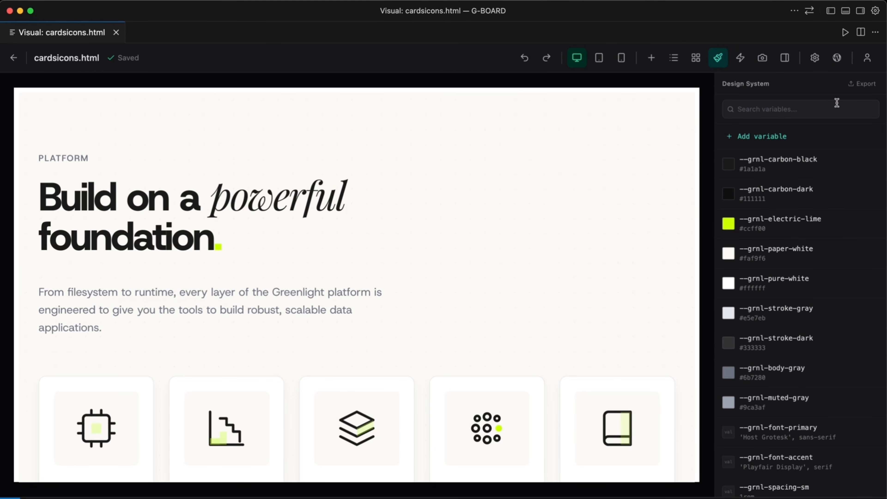
# Open the export of the design system variables and look through its :root CSS code.
pyautogui.click(863, 86)
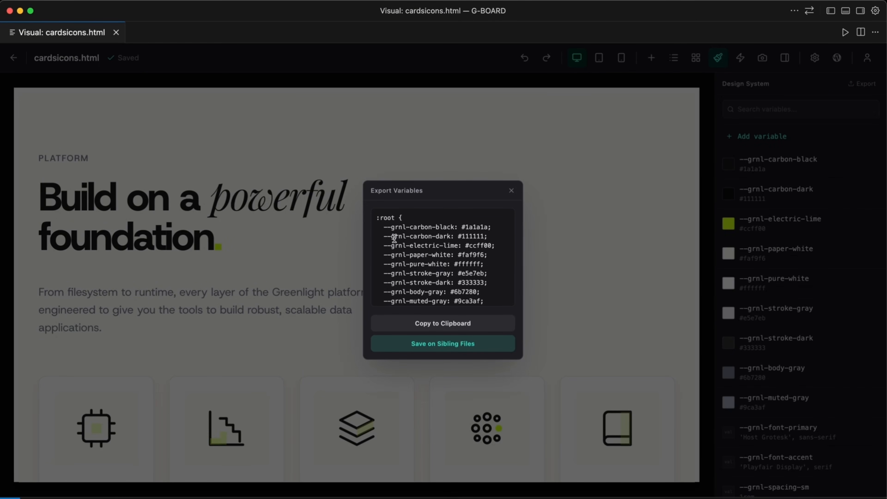
pyautogui.scroll(-5, 395, 238)
pyautogui.scroll(5, 395, 239)
pyautogui.click(831, 10)
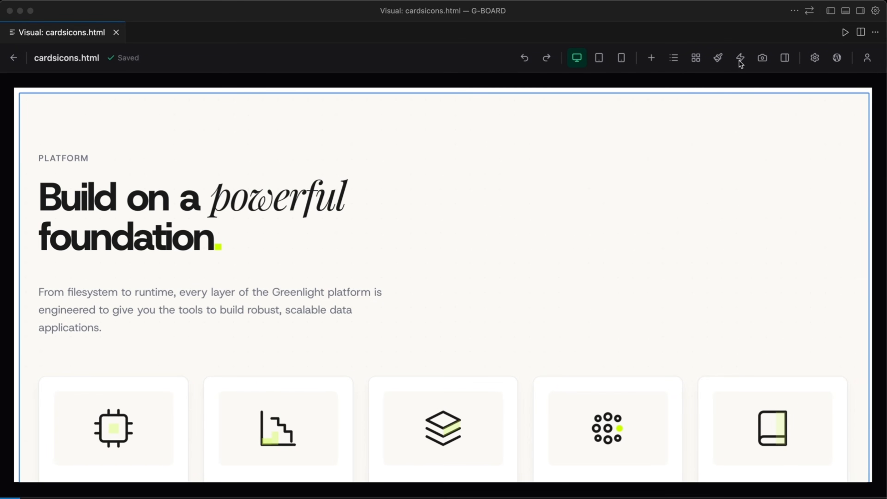
# Create a .pulse animation class from the animation presets.
pyautogui.click(741, 61)
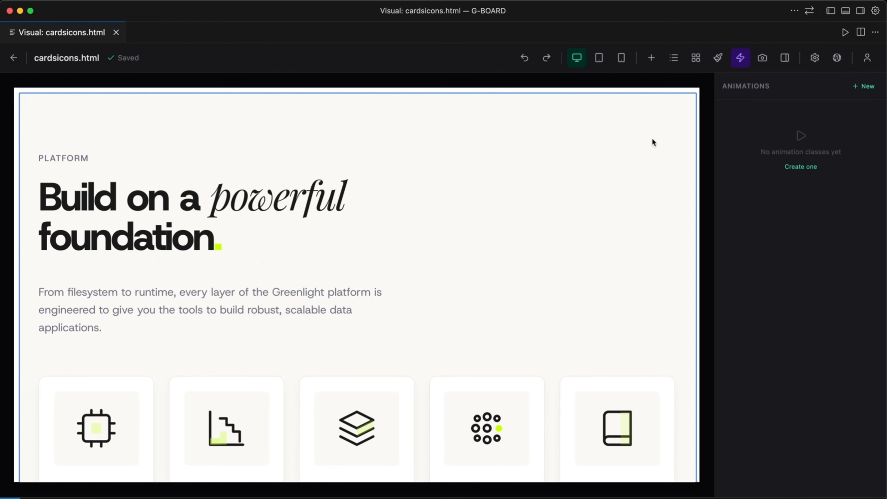
pyautogui.click(798, 168)
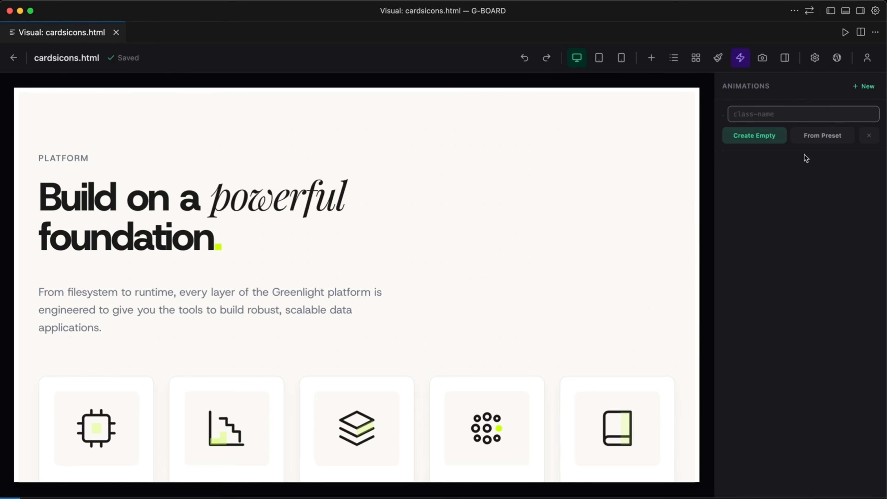
pyautogui.click(810, 140)
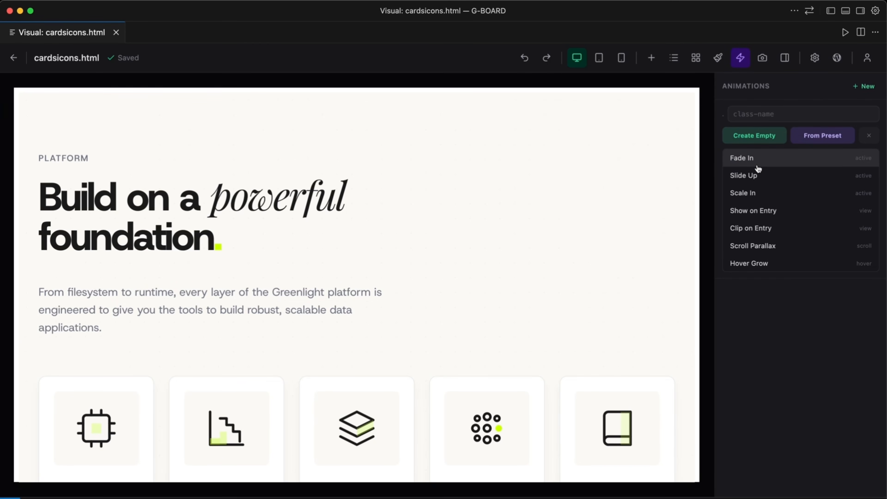
pyautogui.click(780, 163)
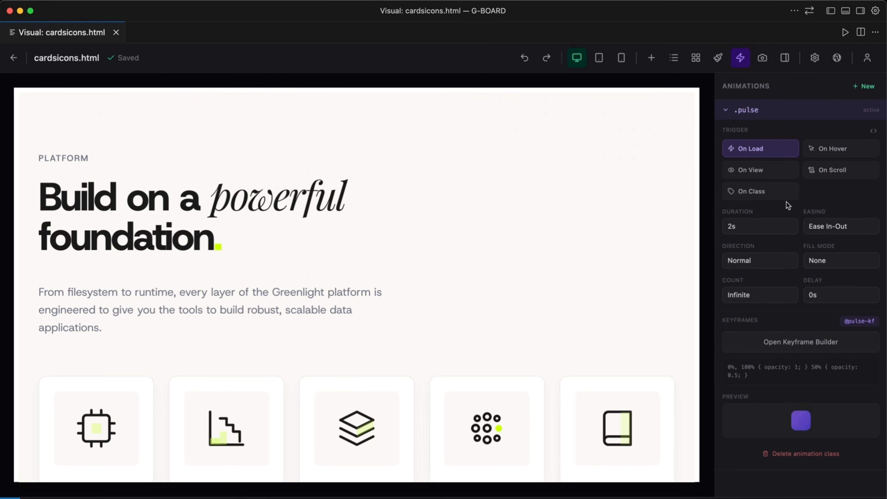
# In the .pulse keyframes, move the 50% keyframe to 0% and add a scale property.
pyautogui.click(790, 345)
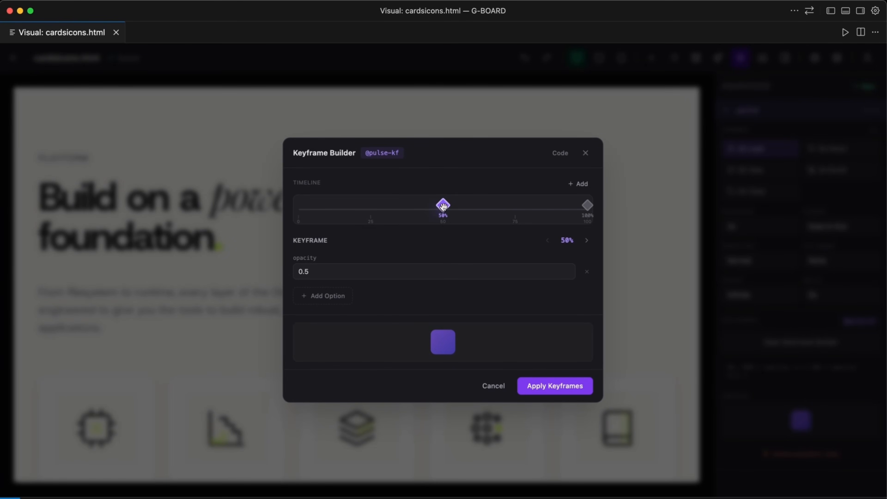
pyautogui.moveTo(443, 206); pyautogui.dragTo(303, 205)
pyautogui.click(332, 301)
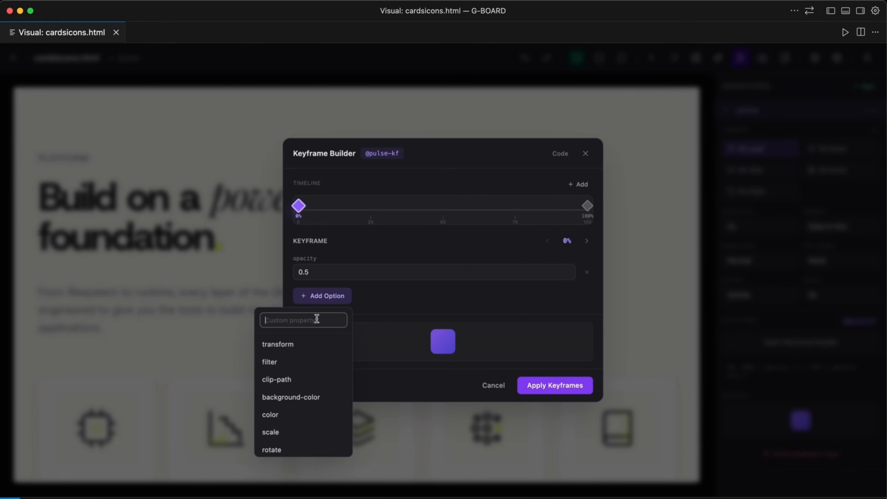
pyautogui.click(292, 433)
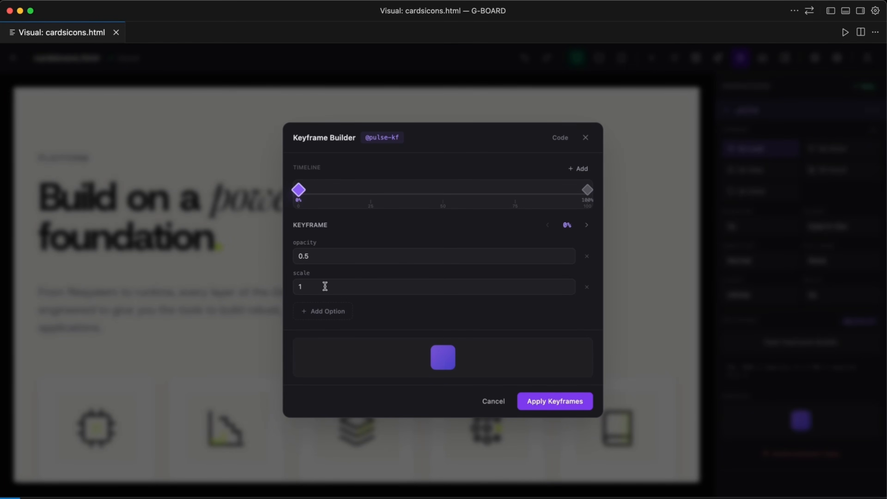
# Set the scale of the 100% keyframe to 1.2 and apply the keyframes.
pyautogui.click(588, 190)
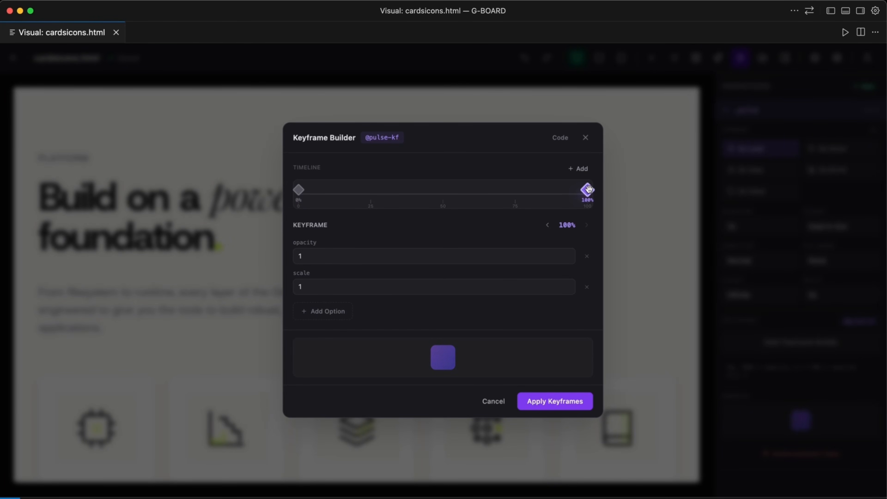
pyautogui.click(374, 290)
pyautogui.write('.2')
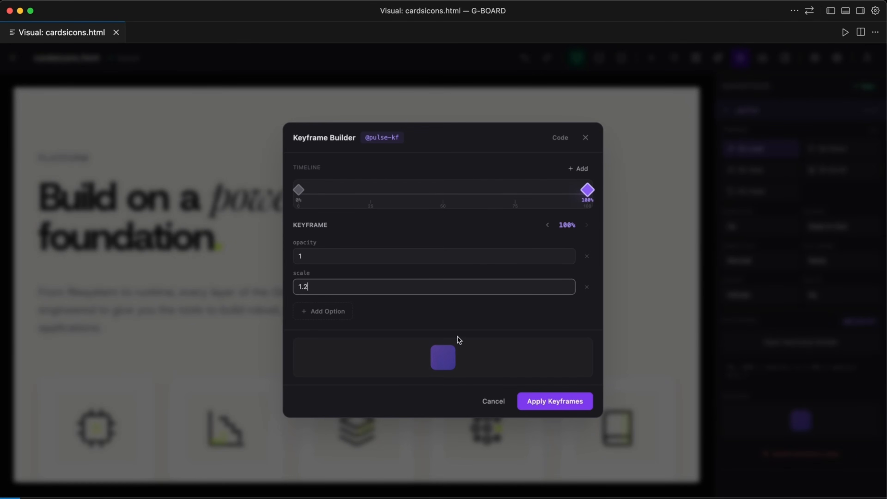
pyautogui.click(535, 402)
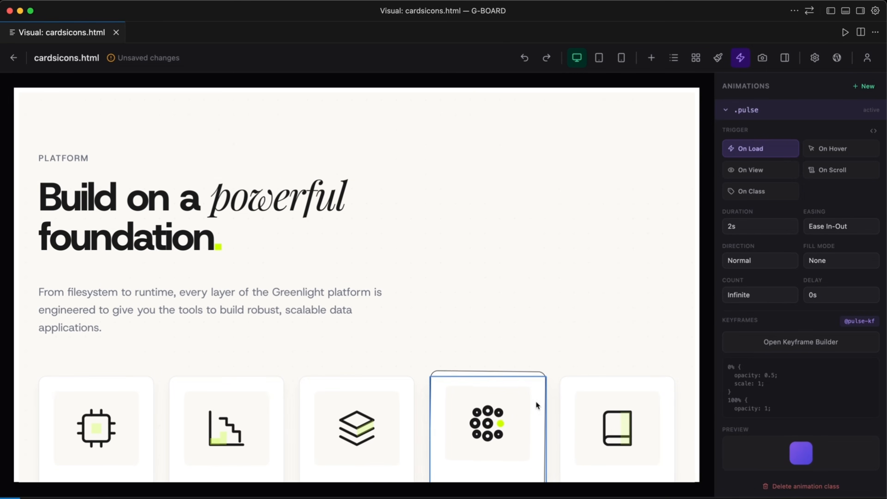
# Set the .pulse animation's duration to 0.5s and its direction to Alternate.
pyautogui.click(735, 229)
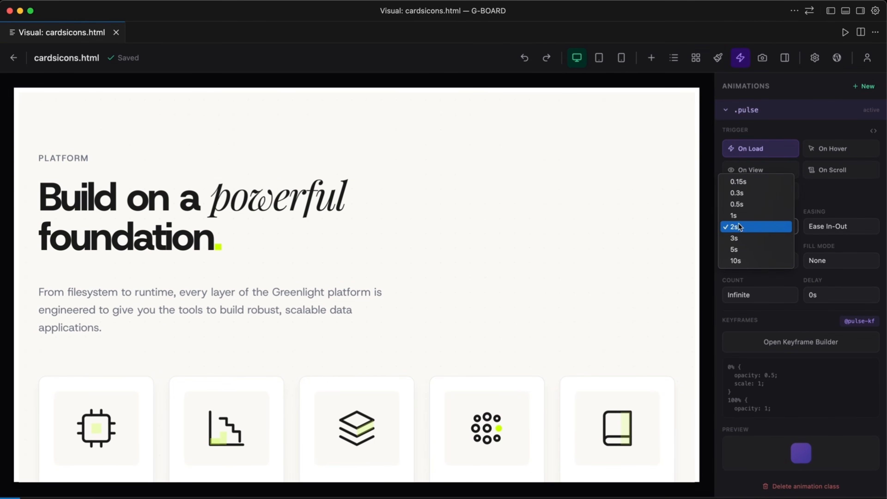
pyautogui.click(756, 204)
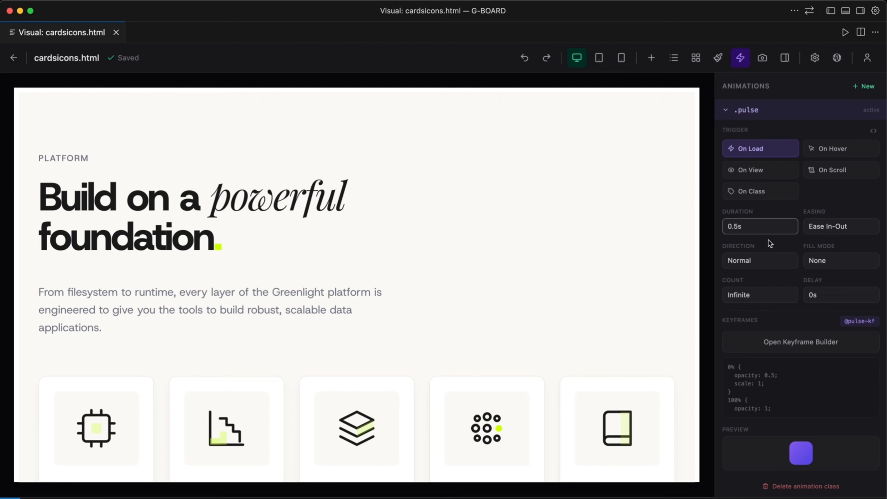
pyautogui.click(755, 259)
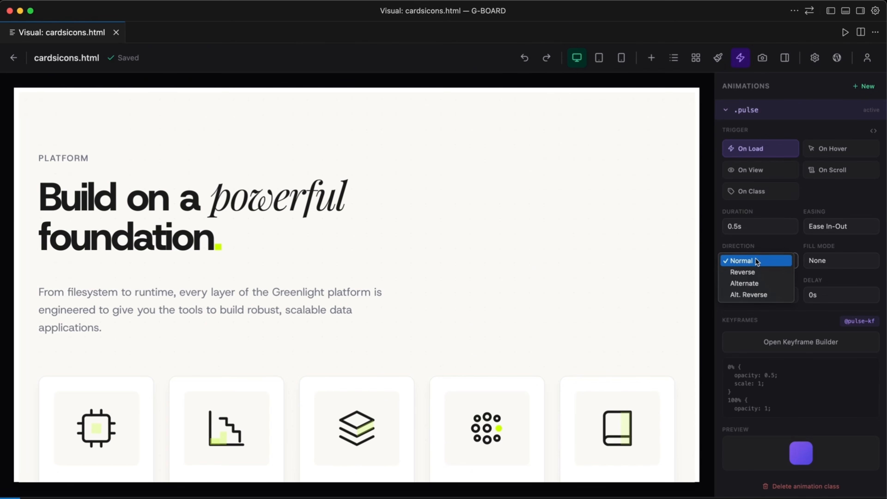
pyautogui.click(756, 284)
# Look at the CSS code of the .pulse keyframes in the Keyframe Builder and close it.
pyautogui.scroll(-1, 766, 315)
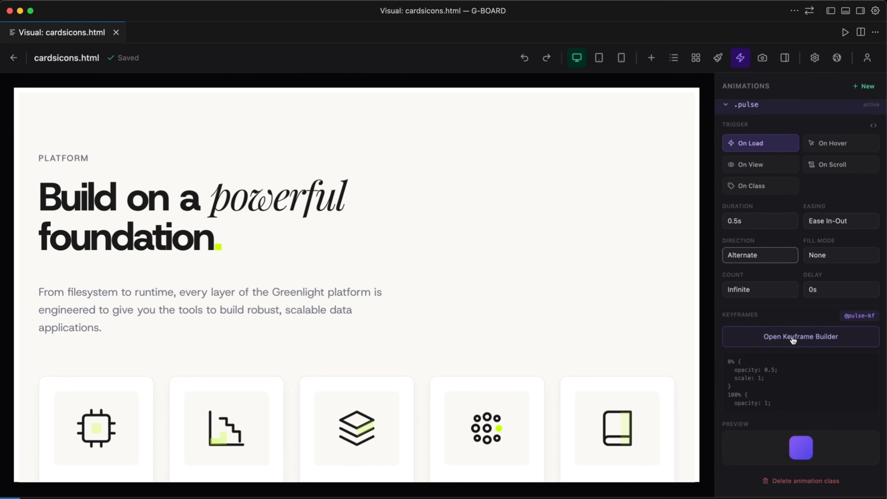
pyautogui.click(754, 337)
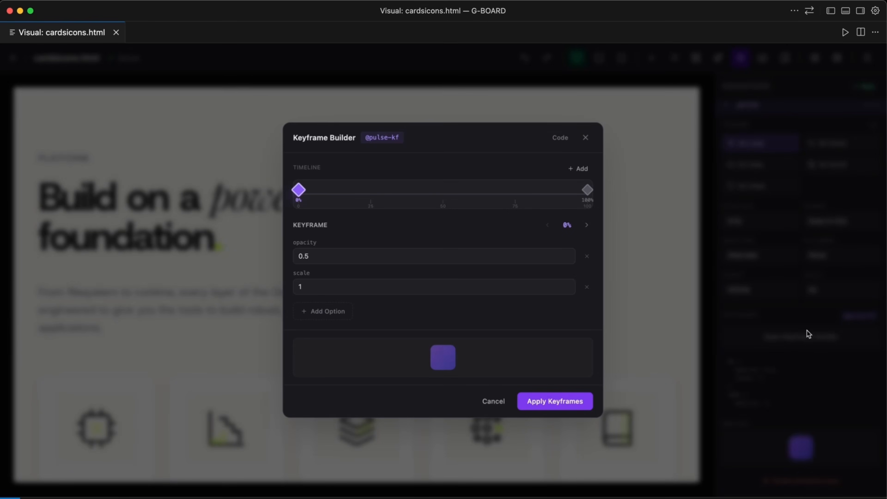
pyautogui.click(565, 134)
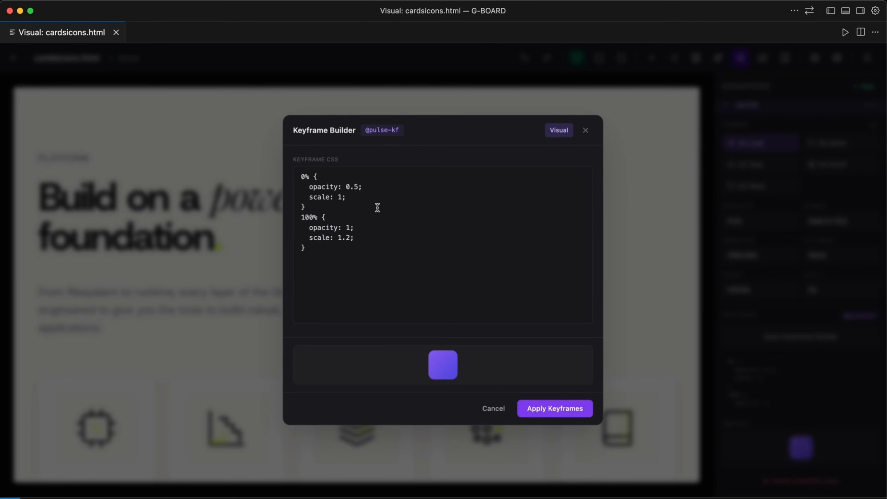
pyautogui.click(586, 130)
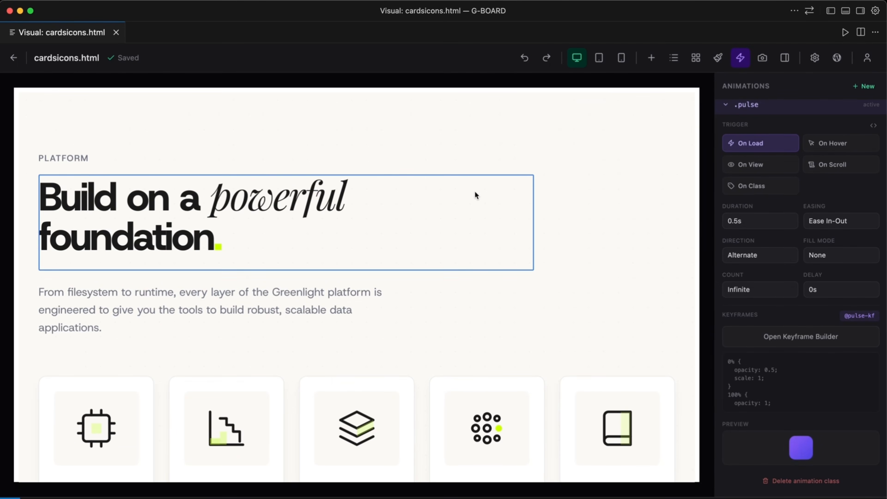
# Select the Start Building button in the Infrastructure section and add the .pulse class to it.
pyautogui.scroll(-10, 475, 193)
pyautogui.scroll(-3, 475, 191)
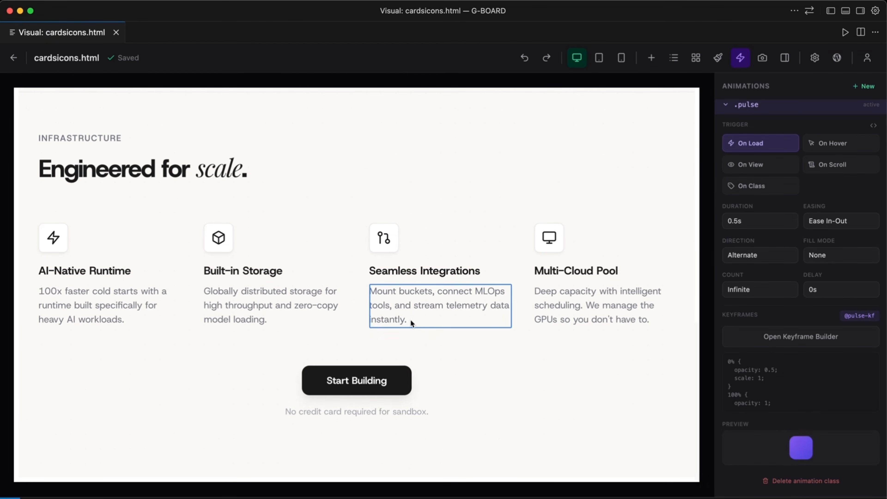
pyautogui.click(404, 371)
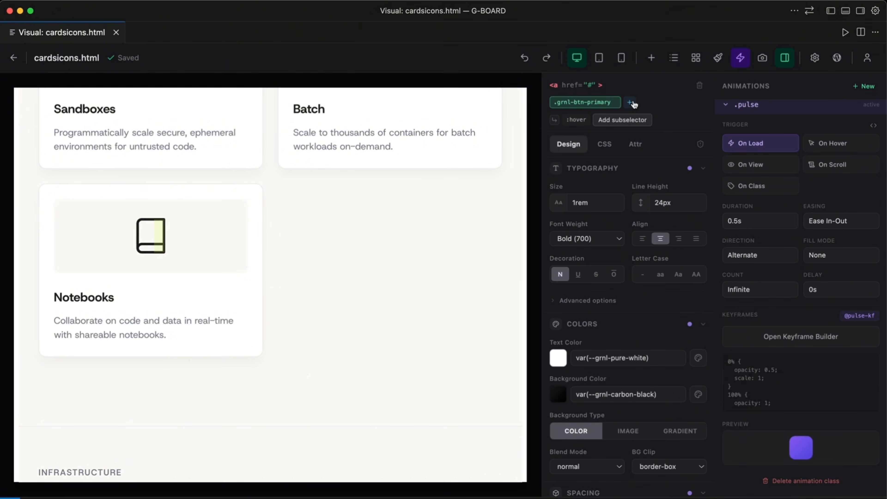
pyautogui.click(631, 103)
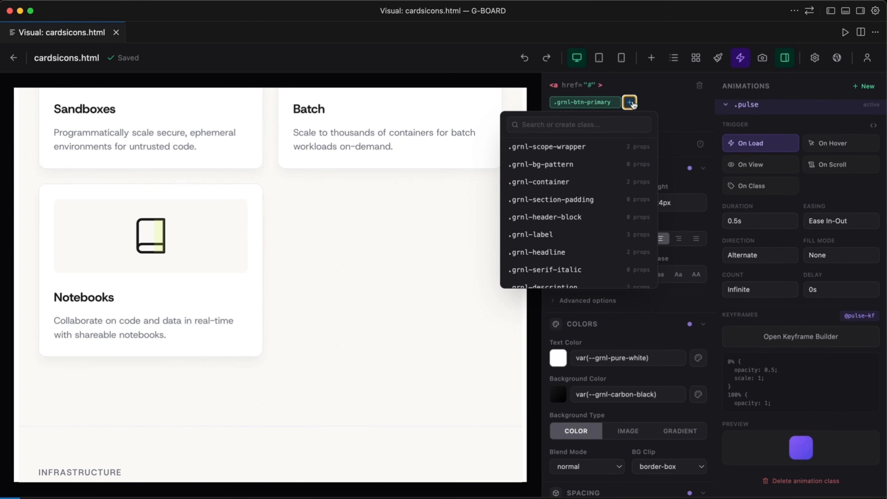
pyautogui.write('po')
pyautogui.press('BackSpace')
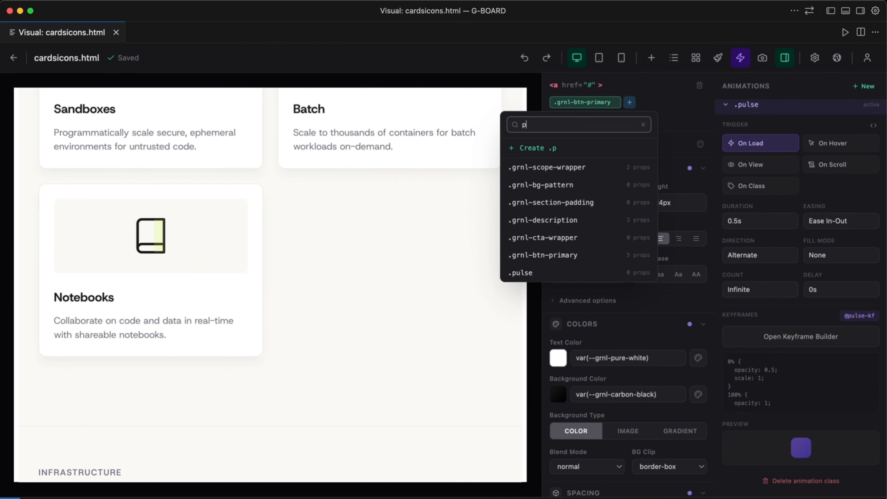
pyautogui.write('u')
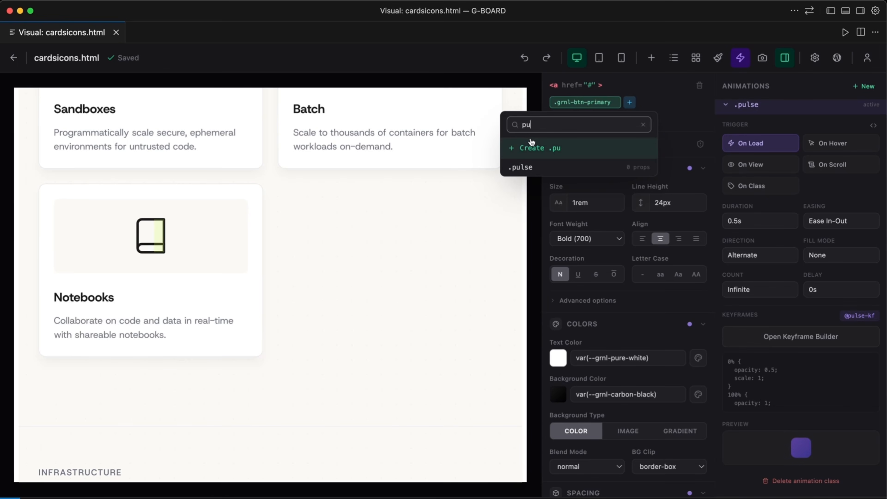
pyautogui.click(520, 167)
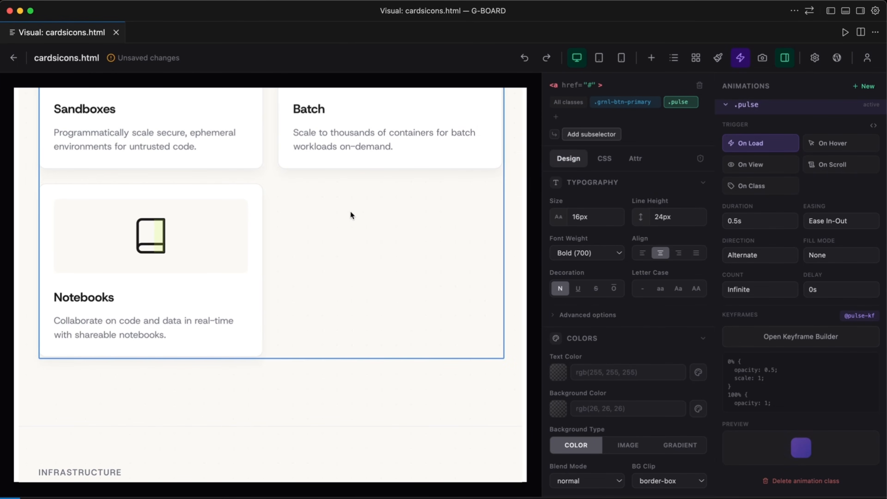
# View the animated Start Building button, close and reopen the animations list, and look at the .pulse entry.
pyautogui.scroll(-15, 304, 342)
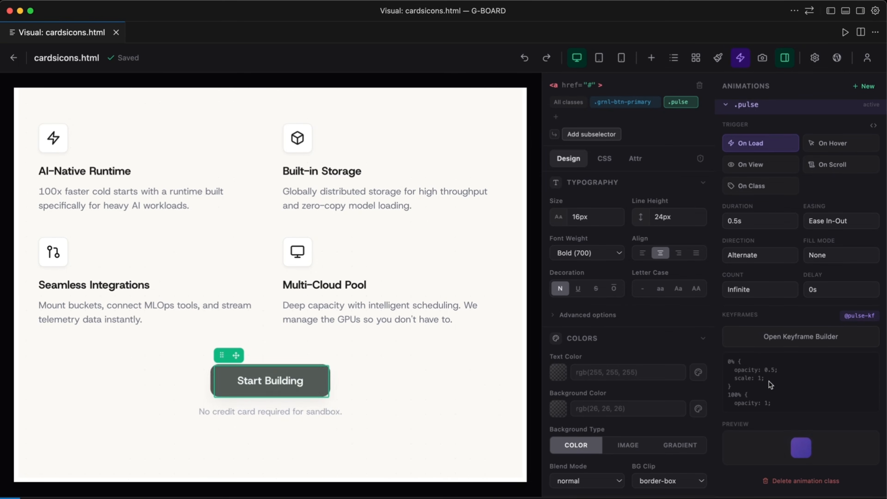
pyautogui.click(740, 57)
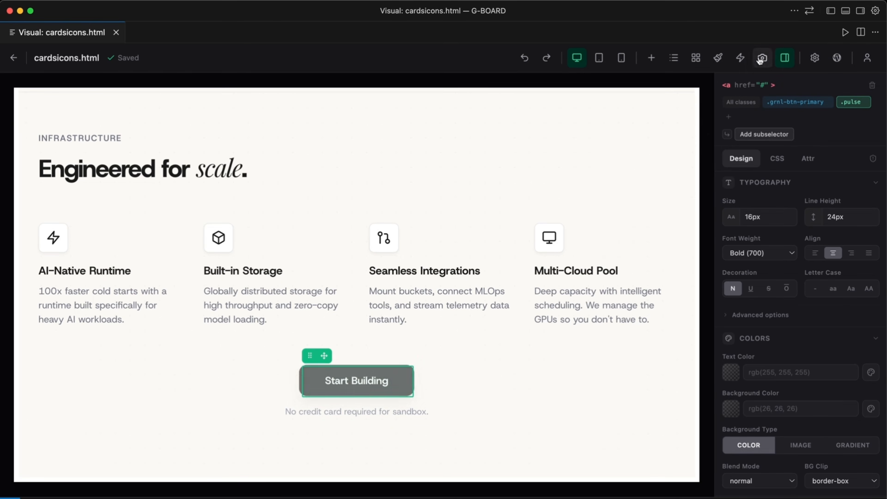
pyautogui.click(741, 58)
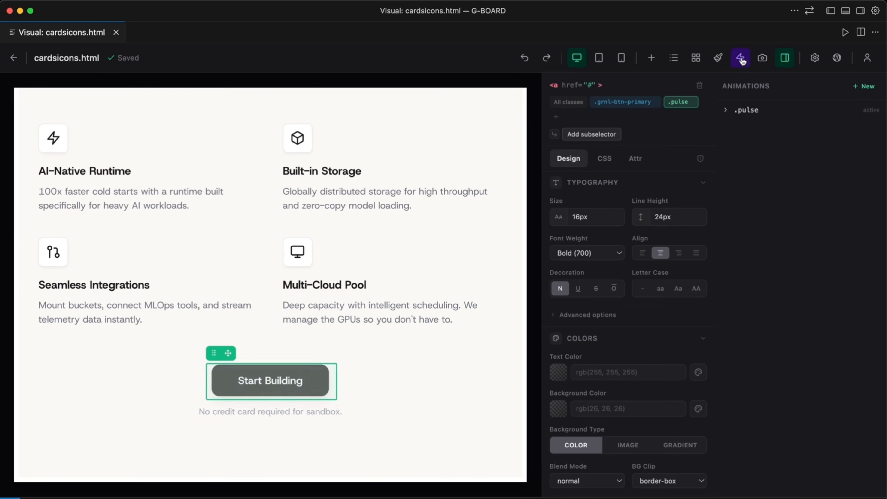
pyautogui.click(748, 109)
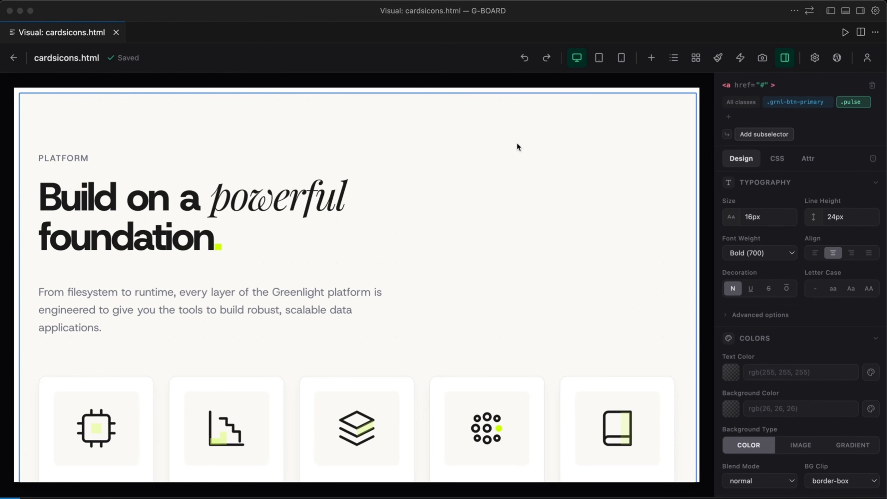
# Capture PNG screenshots of the .grnl-container div for Mobile S, Mobile L, Tablet, Laptop and Desktop, and save them all to the project folder.
pyautogui.click(549, 145)
pyautogui.scroll(-8, 526, 151)
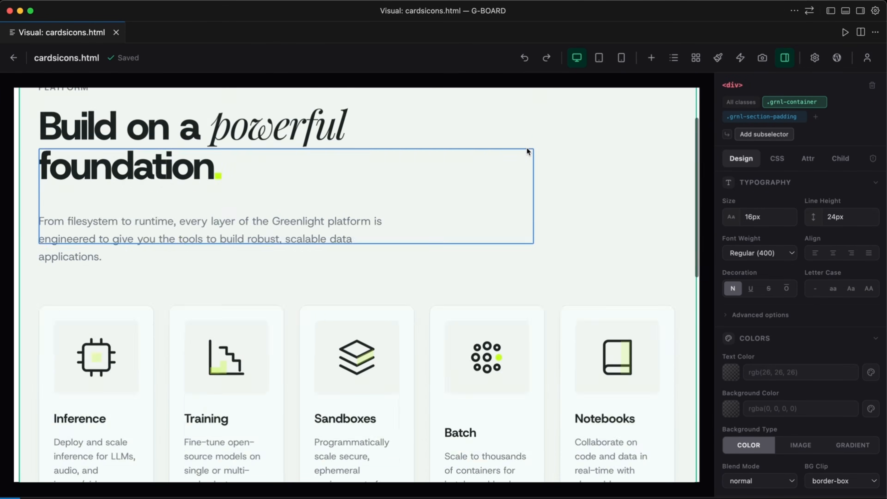
pyautogui.scroll(6, 527, 151)
pyautogui.scroll(2, 527, 151)
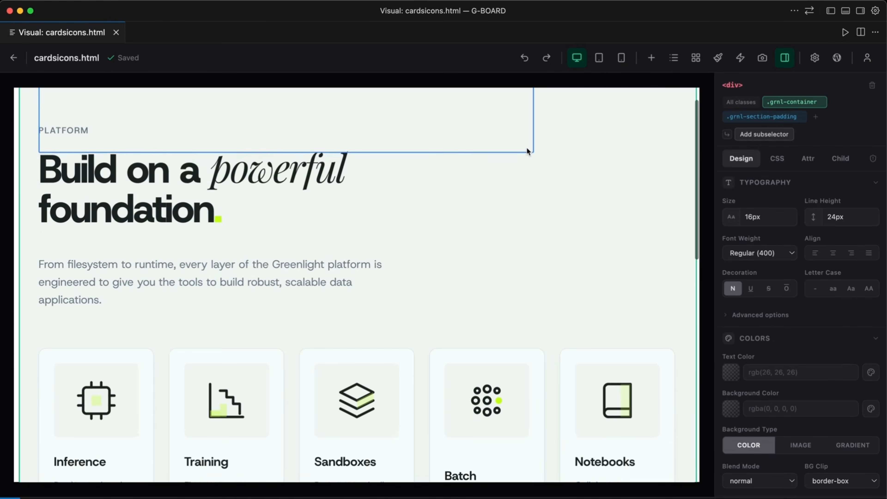
pyautogui.click(763, 58)
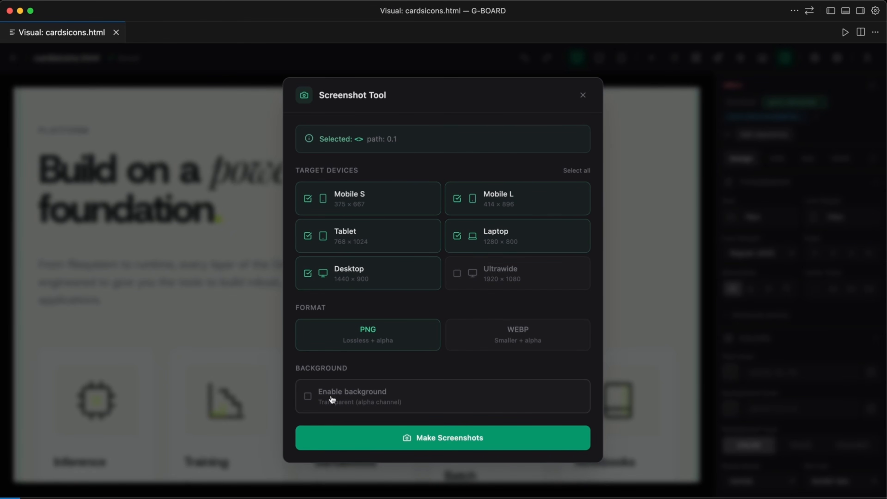
pyautogui.click(425, 437)
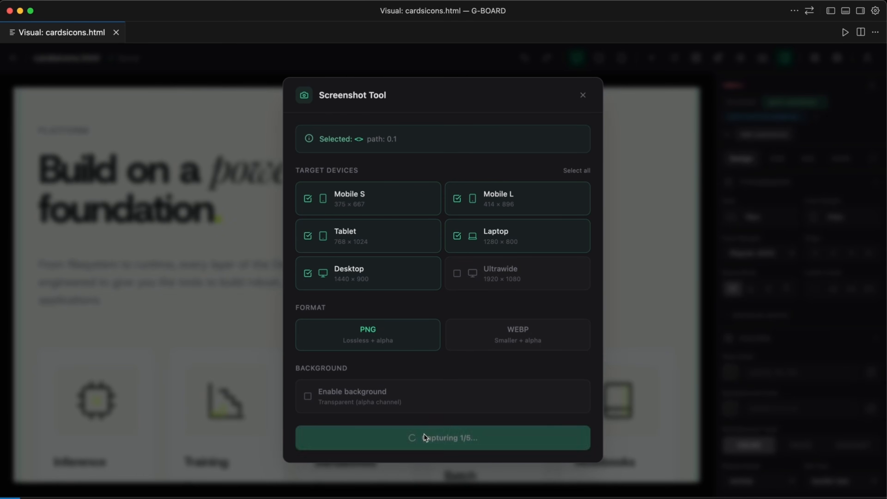
pyautogui.scroll(-1, 501, 305)
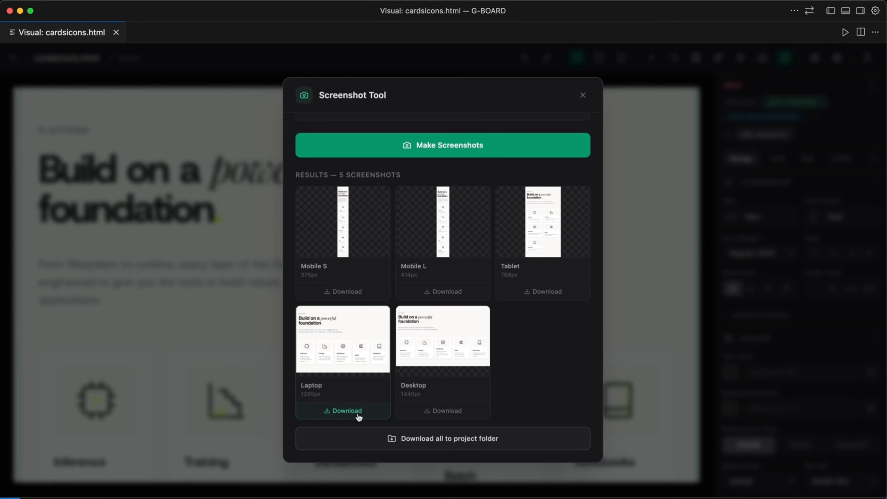
pyautogui.click(432, 439)
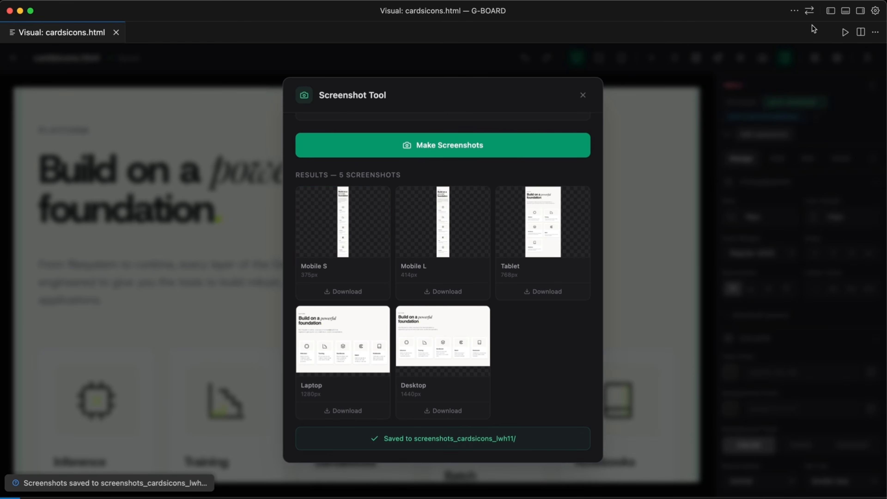
# View the saved desktop, laptop and mobile-l screenshots from the new screenshots folder in the project files.
pyautogui.click(831, 10)
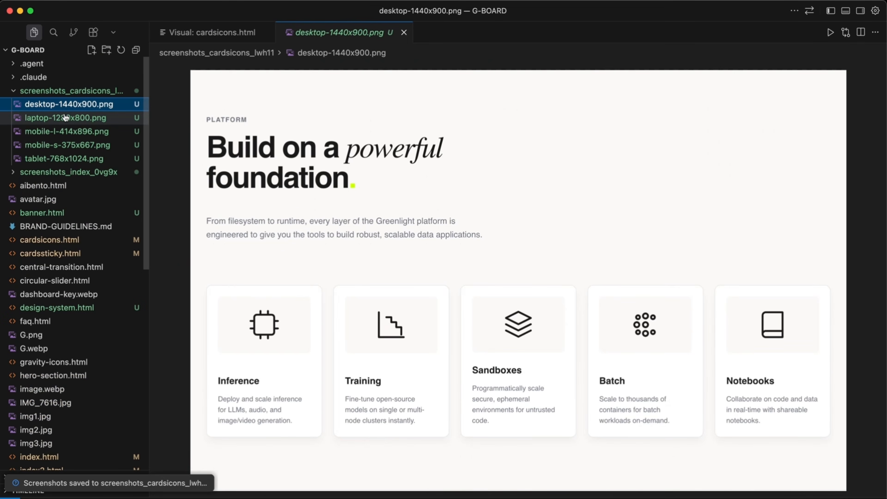
pyautogui.click(66, 118)
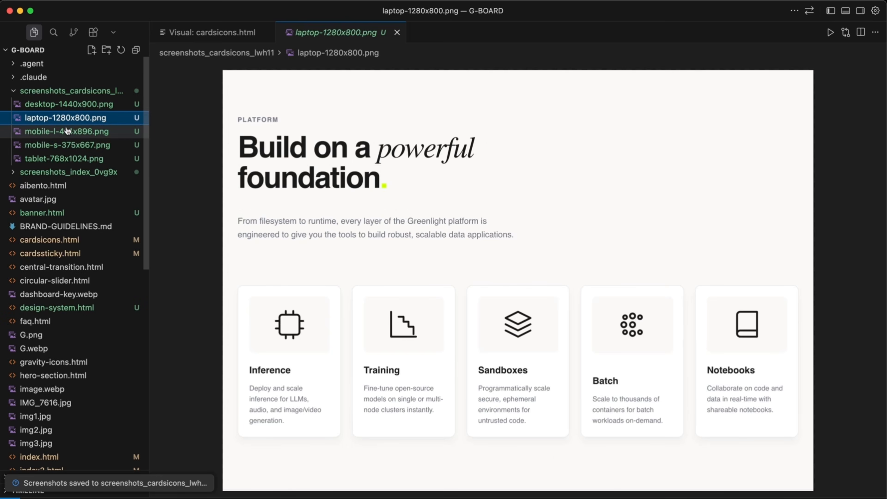
pyautogui.click(68, 134)
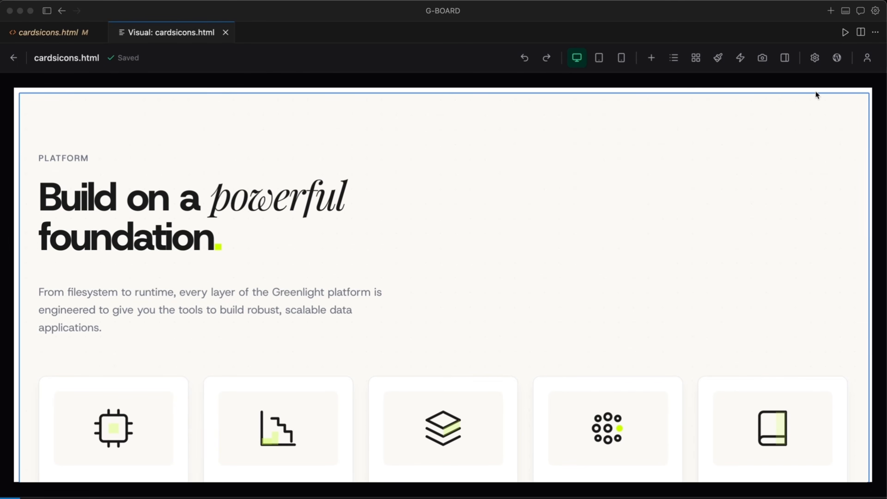
# Generate free GreenShift block code from the current HTML page and copy it.
pyautogui.click(837, 58)
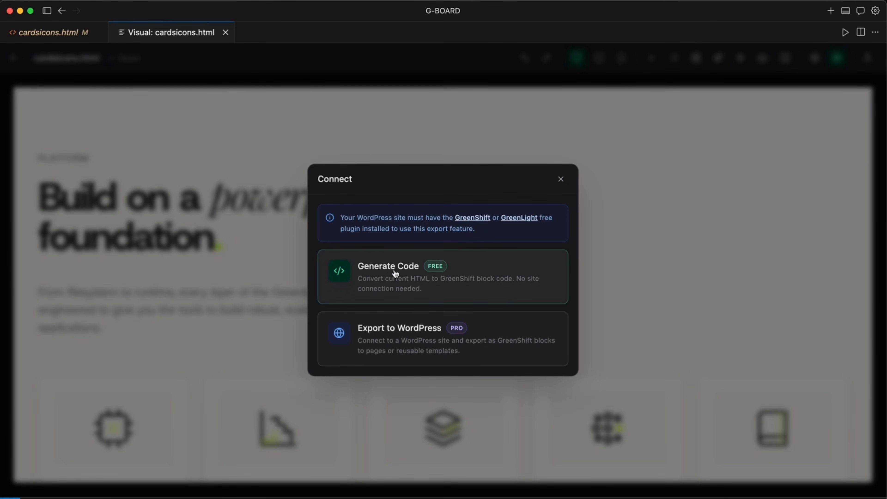
pyautogui.click(487, 272)
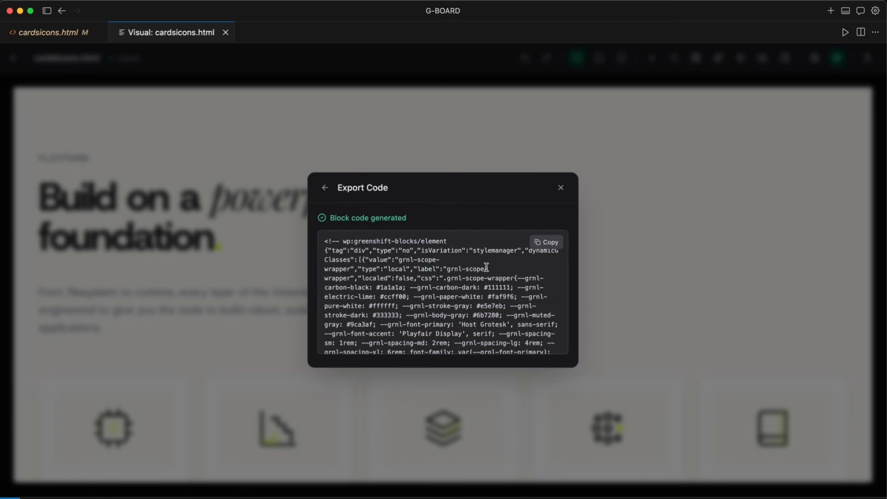
pyautogui.click(547, 242)
# Switch to the browser, paste the block code into the Test AI page, and set its container to full width.
pyautogui.click(205, 496)
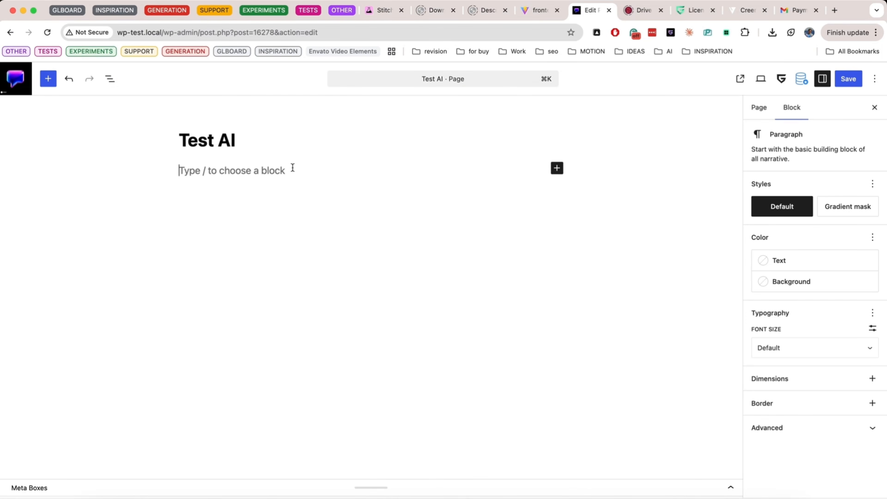
pyautogui.press('super+v')
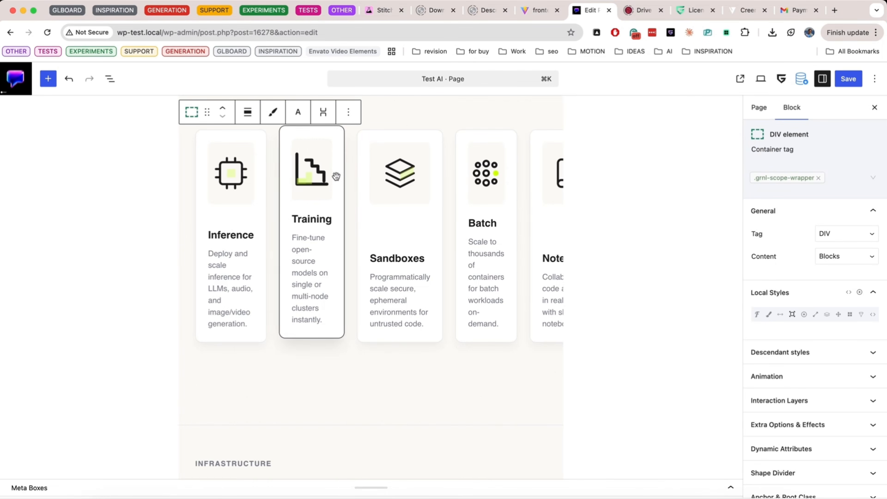
pyautogui.click(248, 112)
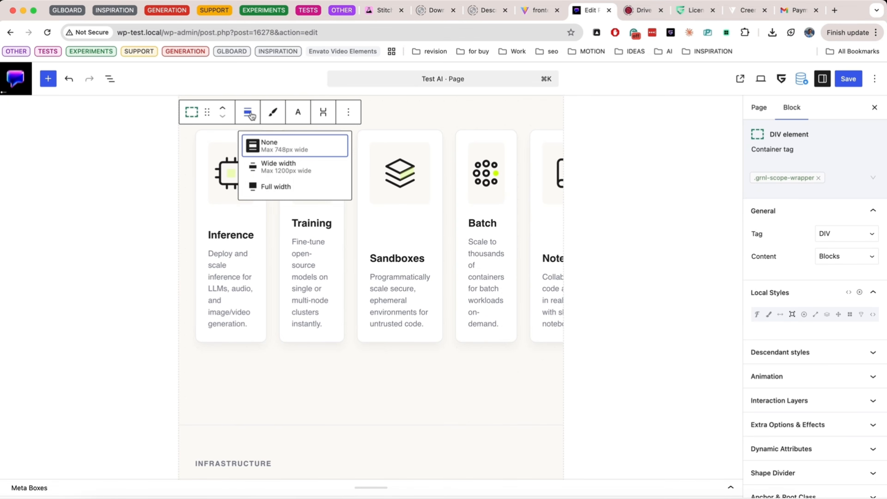
pyautogui.click(276, 187)
pyautogui.scroll(5, 266, 308)
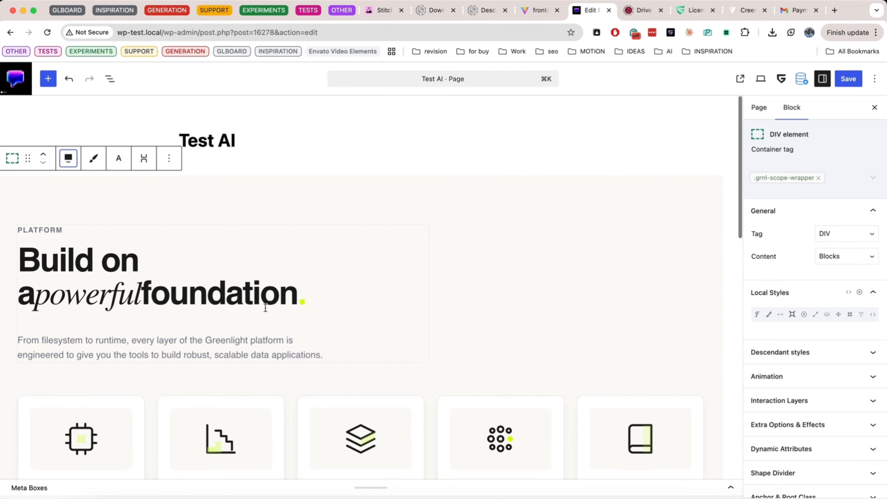
pyautogui.scroll(-10, 265, 308)
pyautogui.scroll(10, 266, 308)
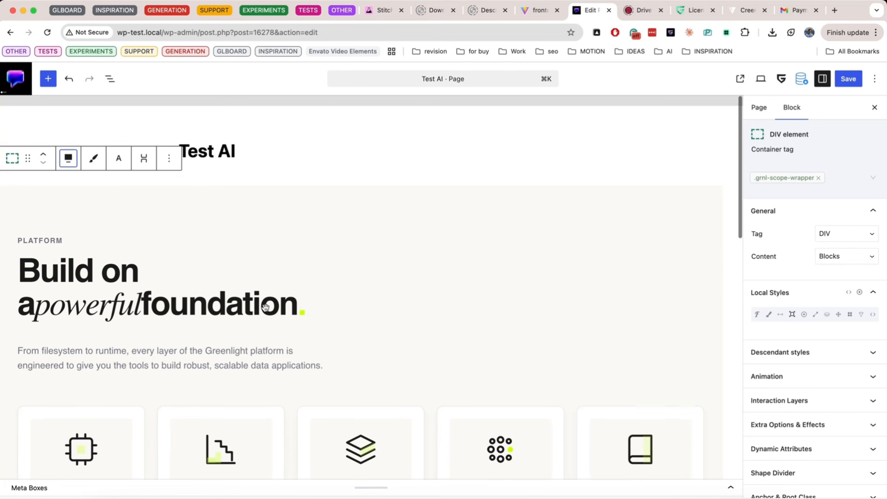
pyautogui.scroll(-10, 266, 308)
pyautogui.scroll(10, 266, 308)
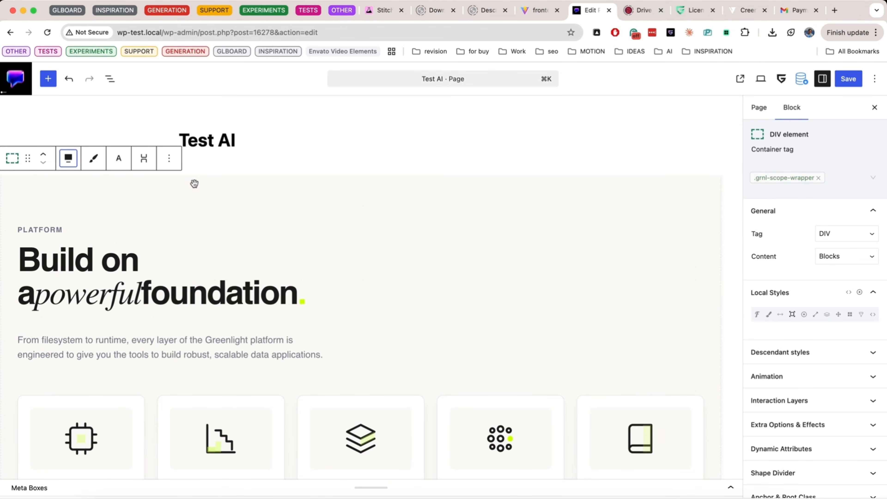
# Return to Cursor, choose the WordPress export, and open the form for adding a site.
pyautogui.click(273, 496)
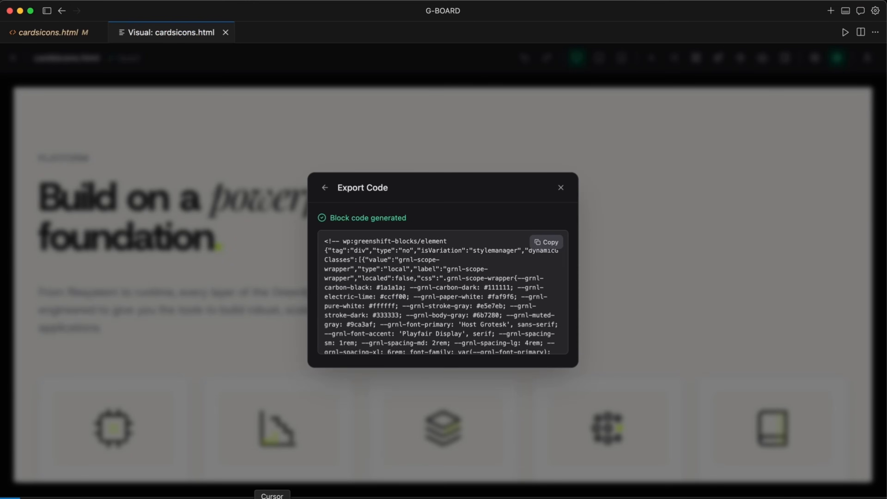
pyautogui.click(325, 187)
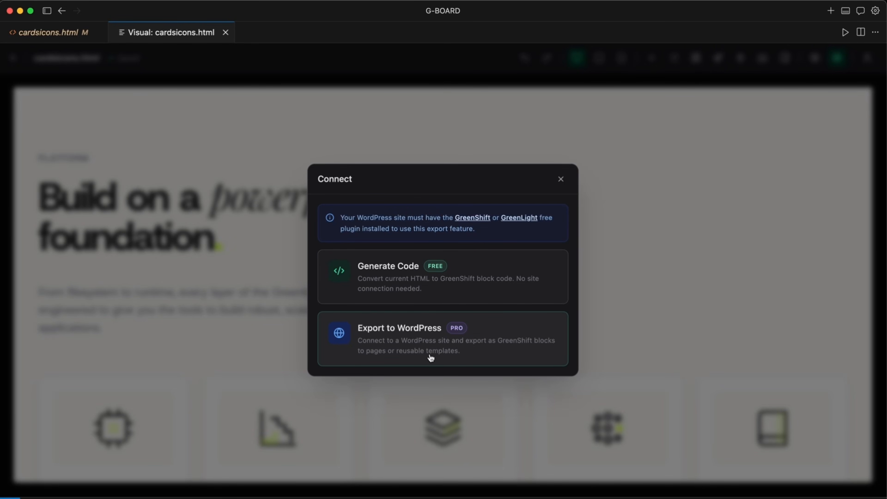
pyautogui.click(425, 348)
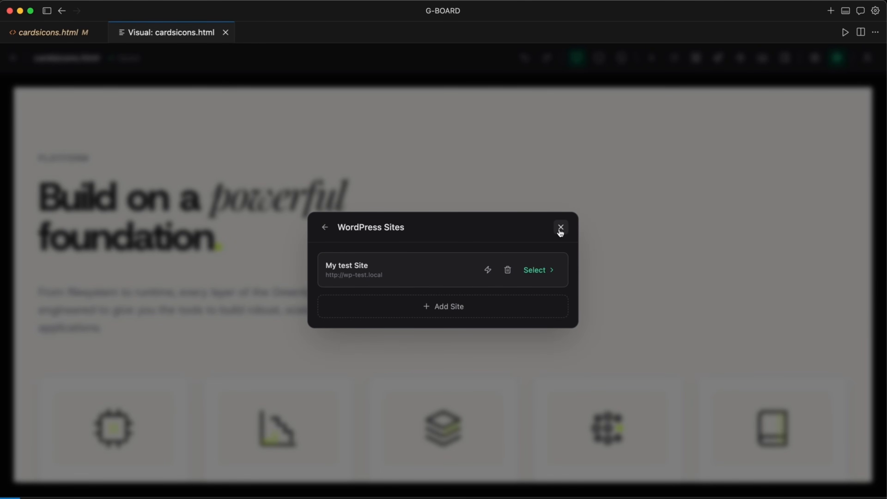
pyautogui.click(447, 307)
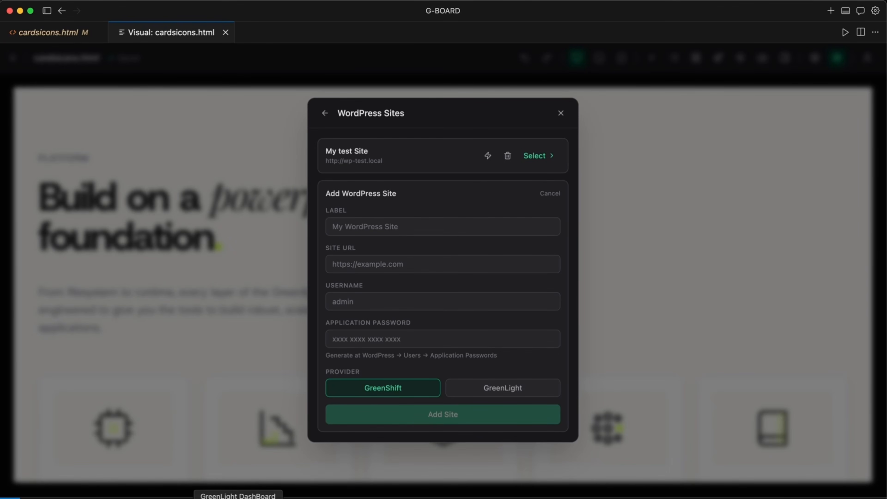
# Switch to the browser, open the WordPress admin in a new tab, and go to the profile's Application Passwords section.
pyautogui.click(204, 498)
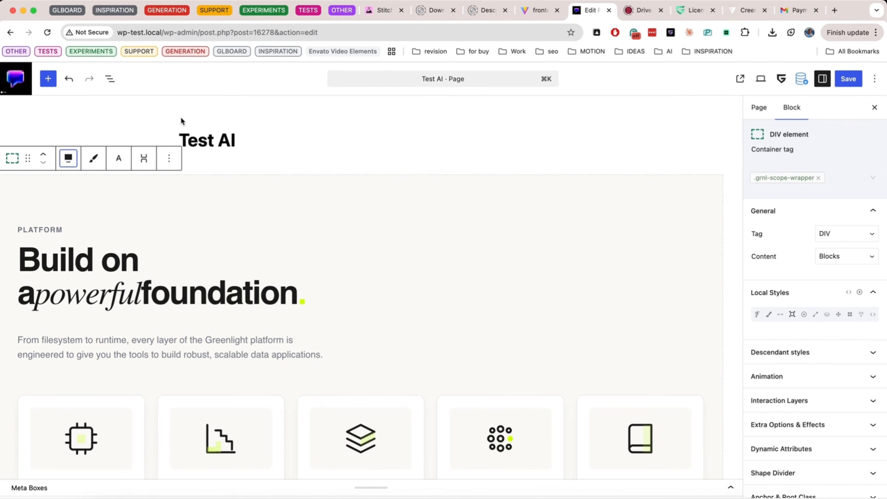
pyautogui.rightClick(6, 83)
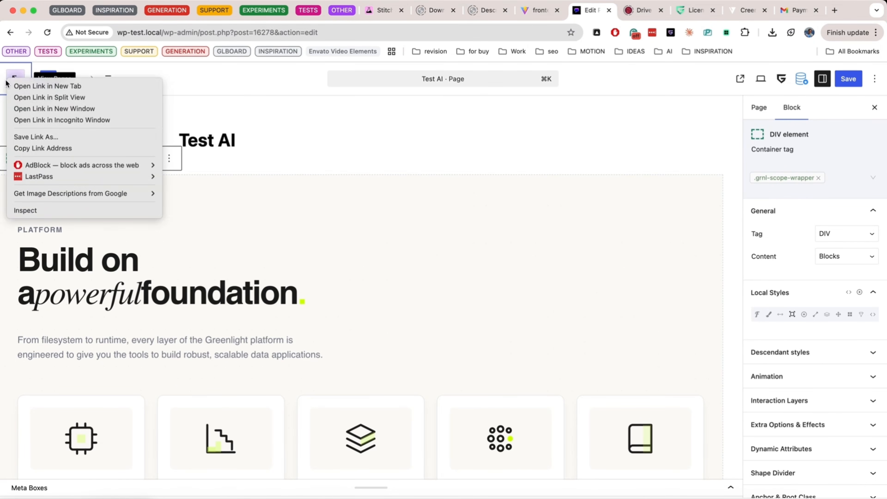
pyautogui.click(21, 86)
pyautogui.hotkey('ctrl', 'Tab')
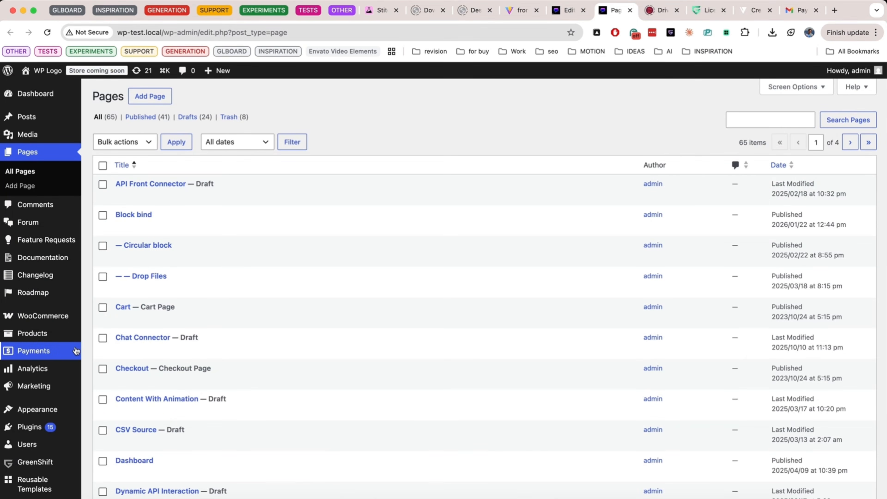
pyautogui.scroll(-5, 52, 357)
pyautogui.moveTo(53, 377)
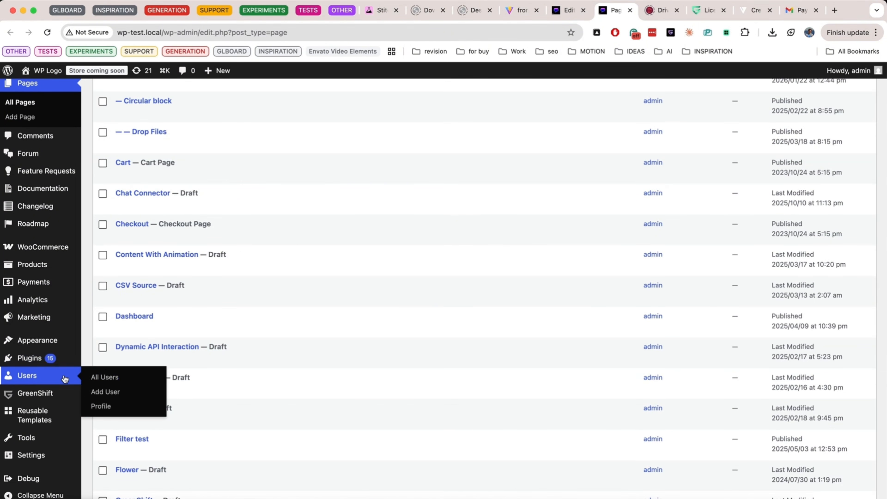
pyautogui.click(101, 407)
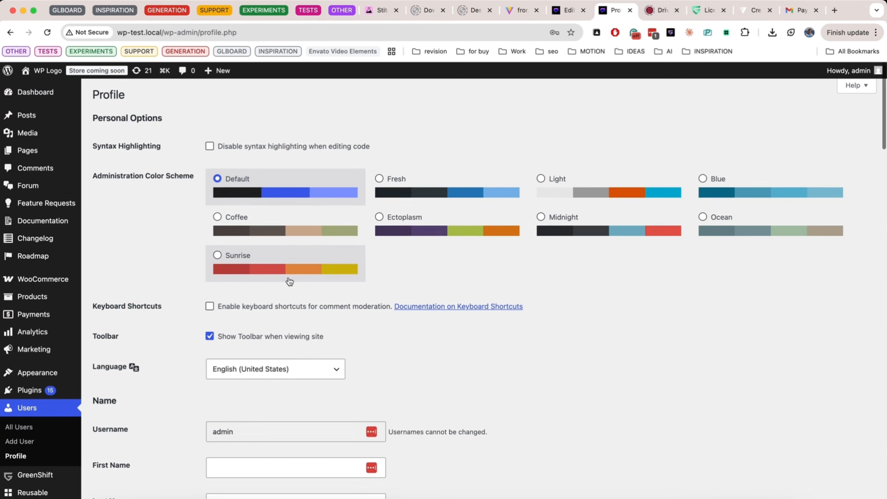
pyautogui.scroll(-10, 290, 282)
pyautogui.scroll(-8, 288, 277)
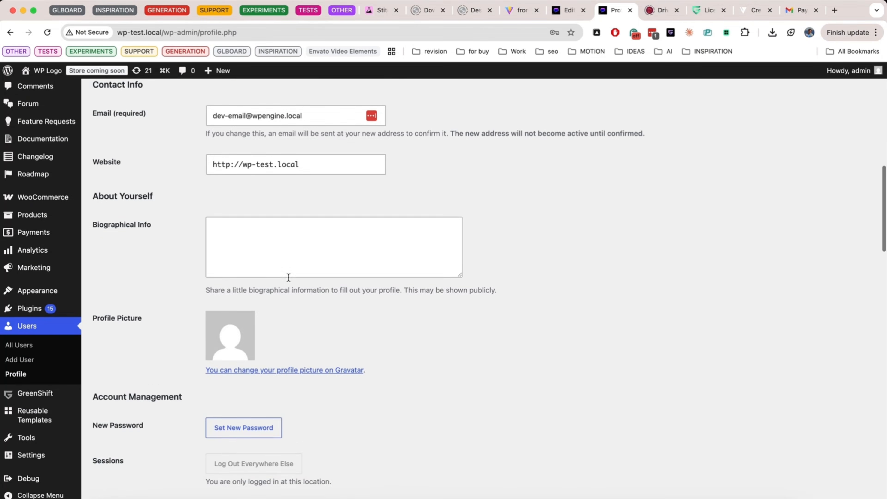
pyautogui.scroll(-4, 215, 289)
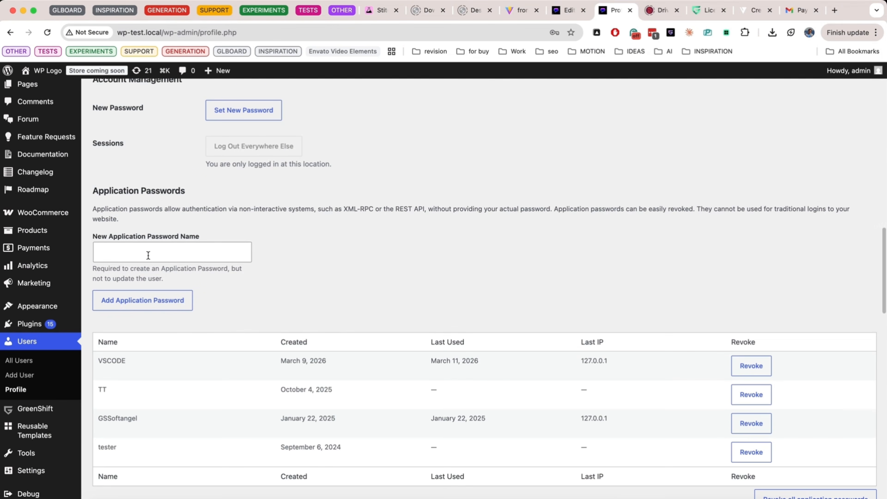
# Create a new application password named VSCODE and copy the generated password.
pyautogui.click(139, 255)
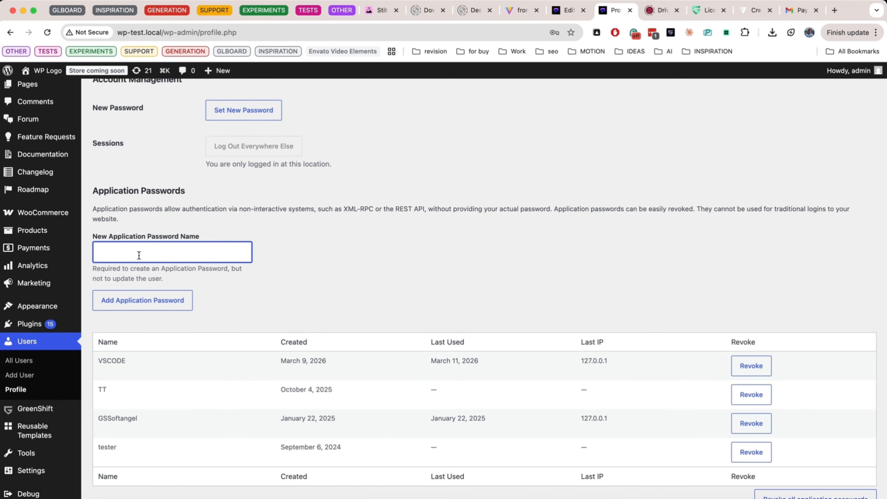
pyautogui.write('VSCODE')
pyautogui.click(139, 308)
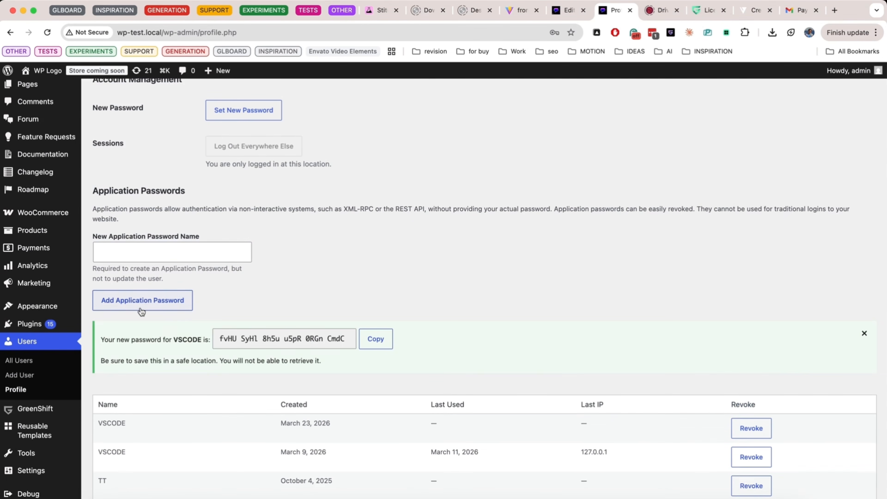
pyautogui.click(365, 343)
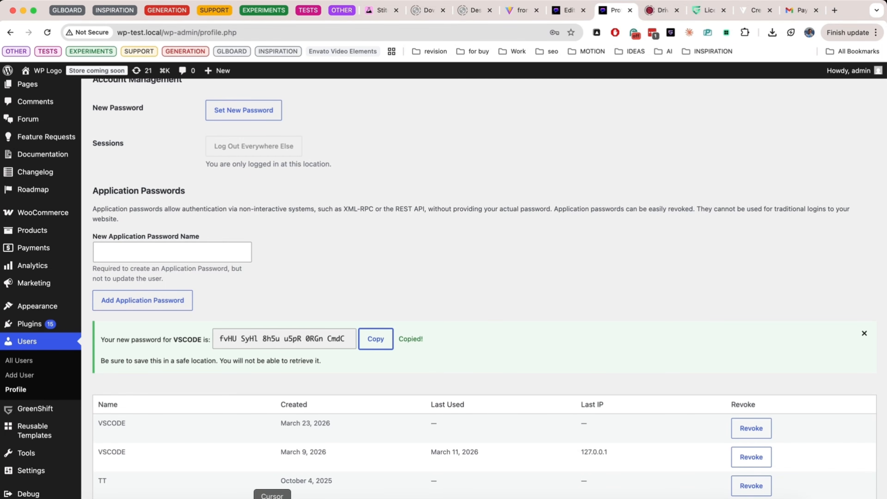
# Return to Cursor, enter My Test as the new WordPress site's label, and leave the form without adding the site.
pyautogui.click(272, 498)
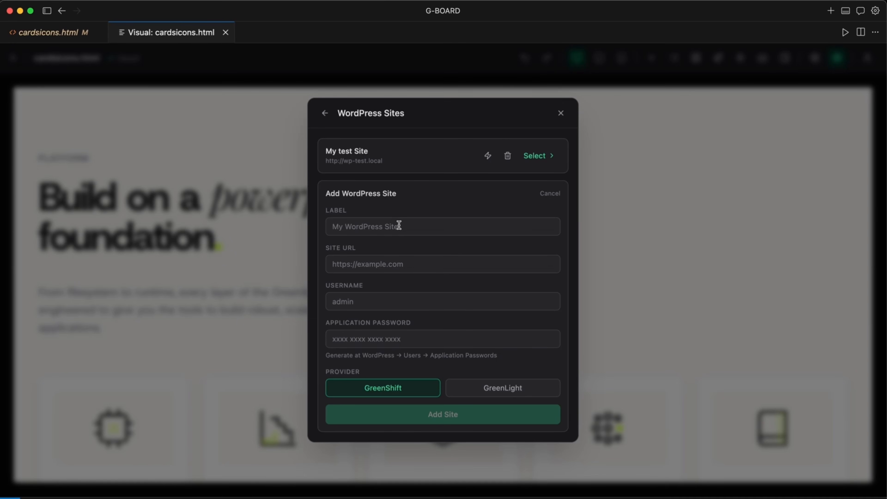
pyautogui.click(382, 229)
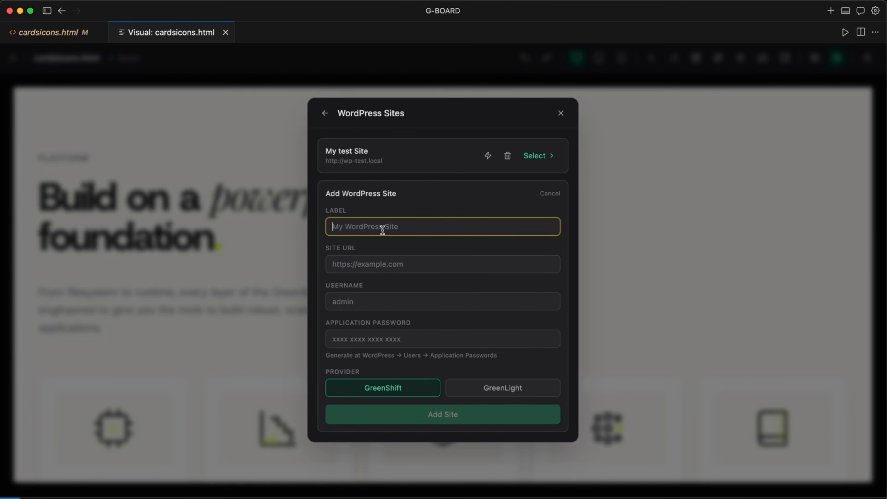
pyautogui.write('My Test')
pyautogui.click(325, 113)
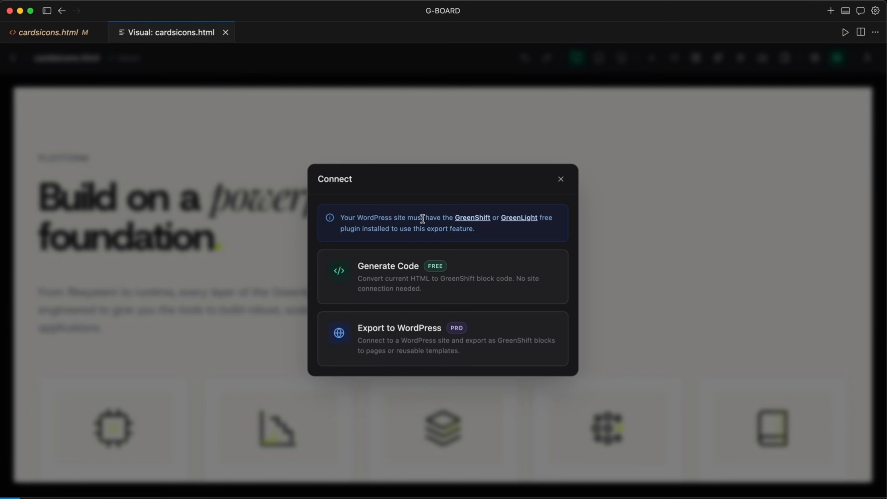
# Choose My test Site and its Test AI page as the WordPress export destination.
pyautogui.click(386, 337)
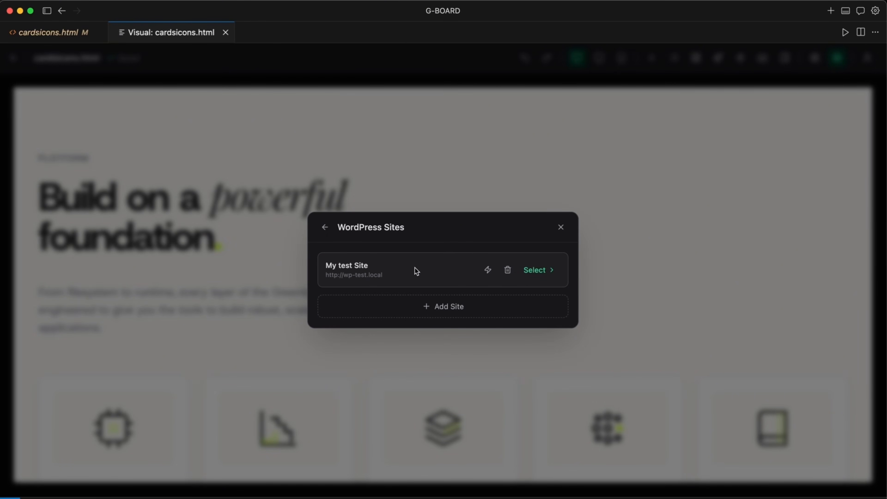
pyautogui.click(537, 270)
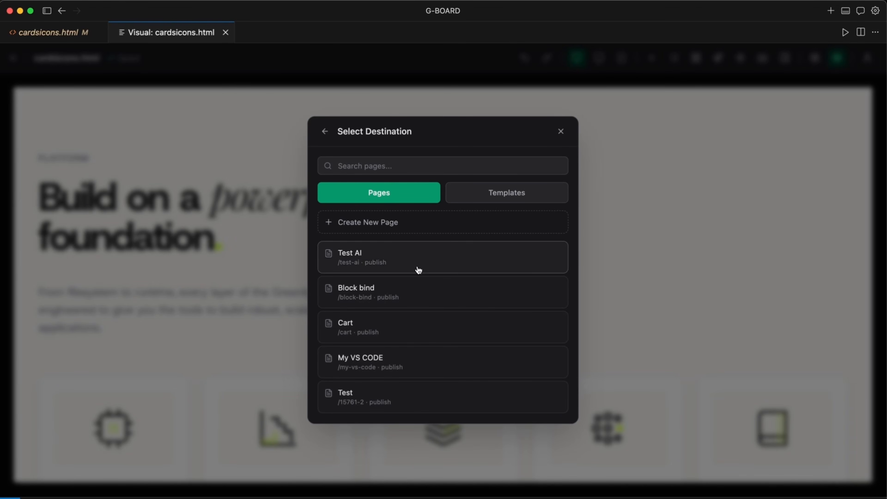
pyautogui.click(406, 264)
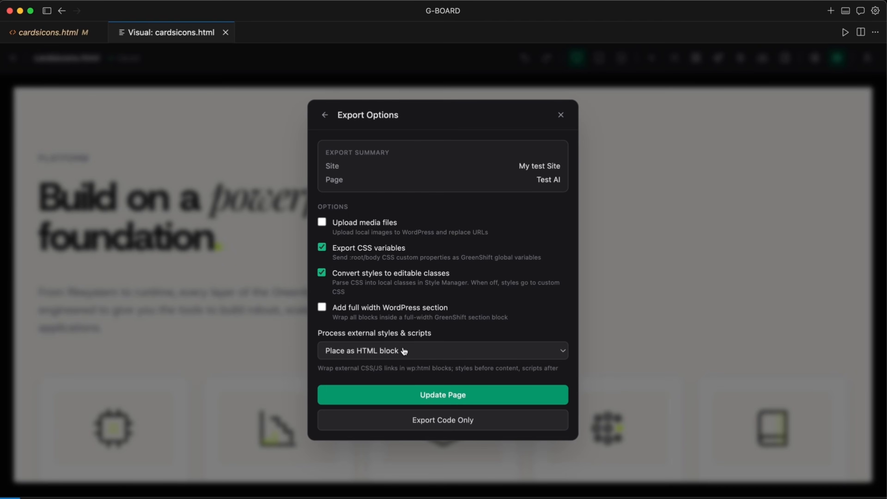
# Keep external styles and scripts as Place as HTML block, enable Upload media files, and export to update the page.
pyautogui.click(380, 357)
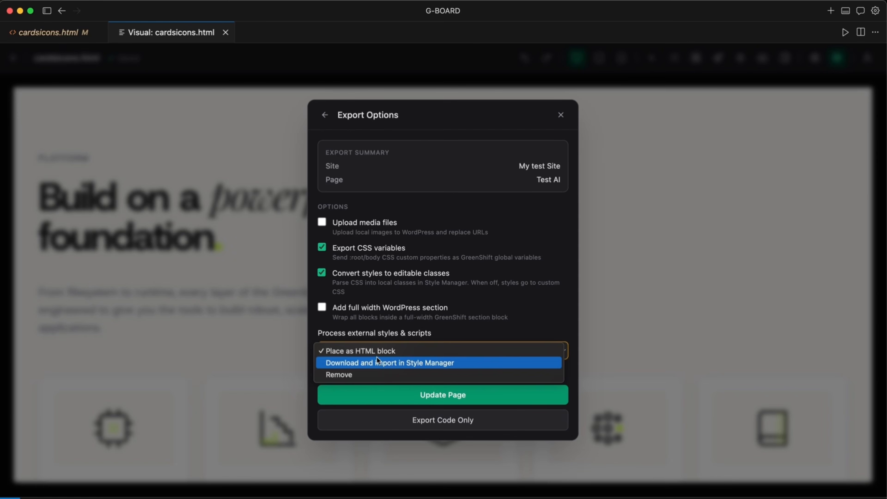
pyautogui.click(381, 352)
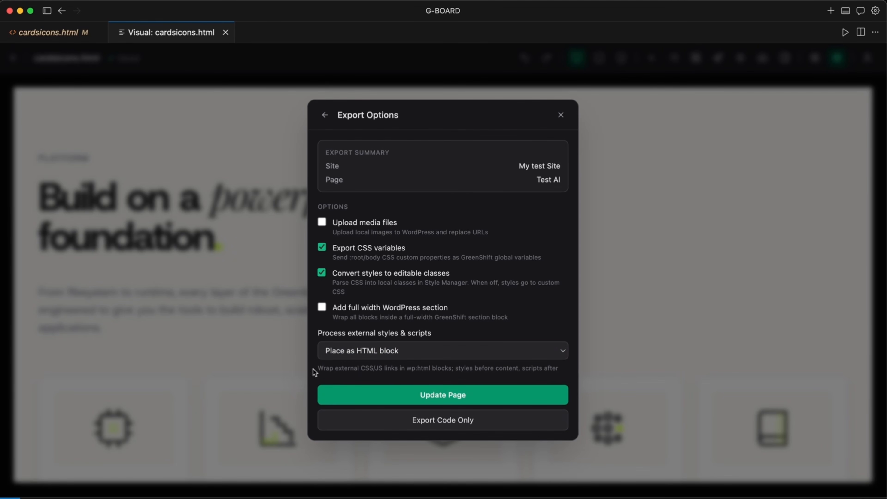
pyautogui.click(347, 221)
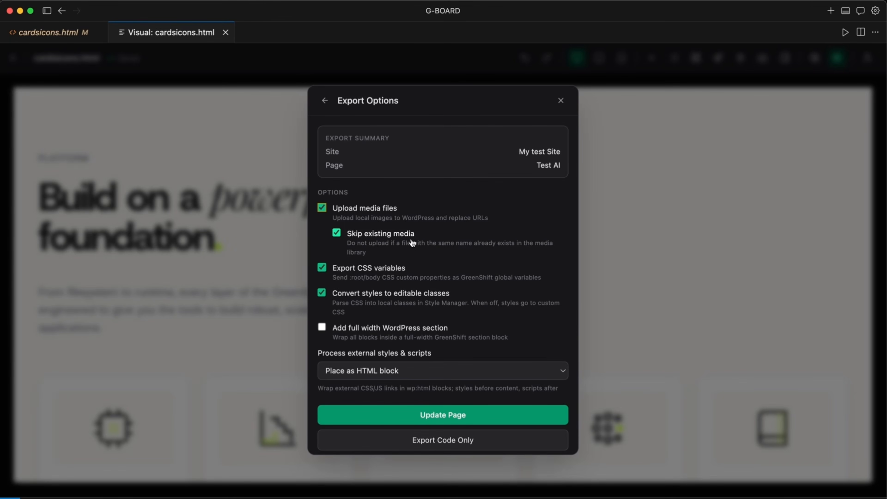
pyautogui.scroll(-1, 412, 243)
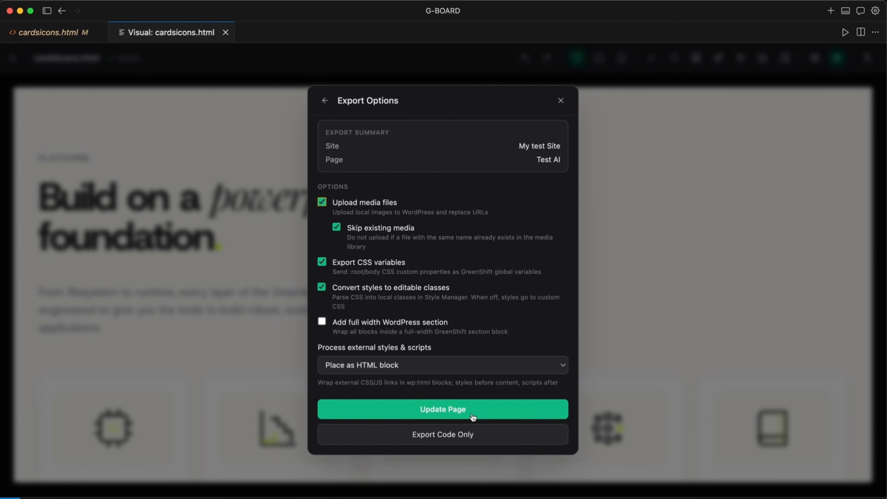
pyautogui.click(461, 413)
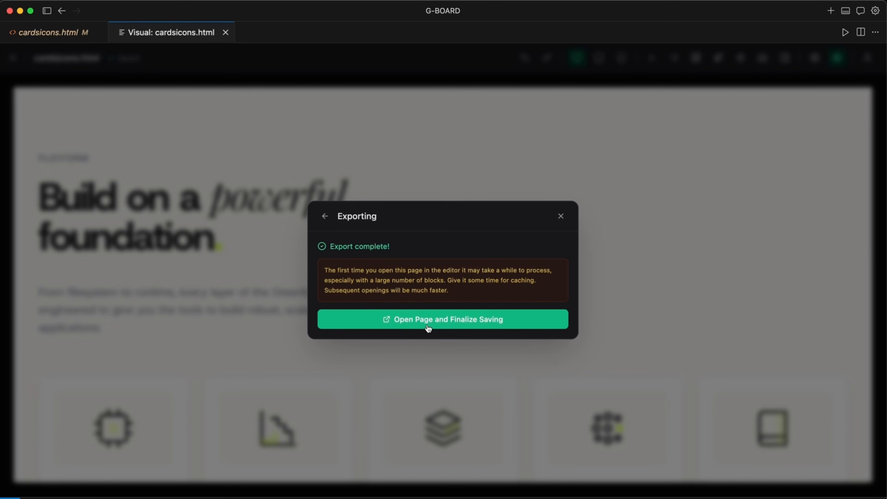
# Open the exported Test AI page in the WordPress editor and look through its Platform and Infrastructure sections.
pyautogui.click(423, 320)
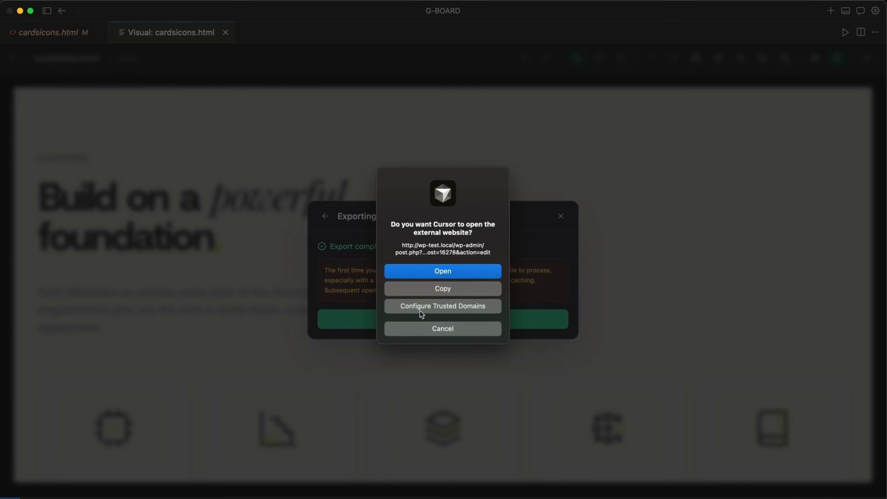
pyautogui.click(432, 270)
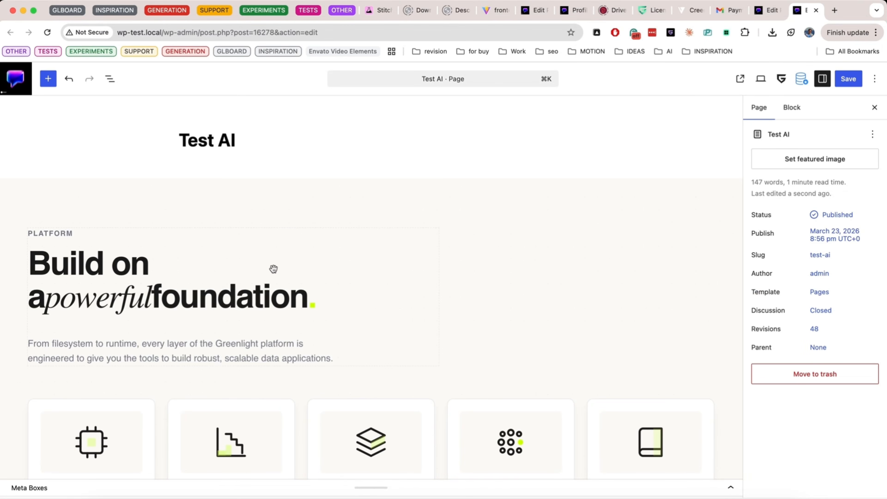
pyautogui.scroll(-15, 273, 269)
pyautogui.scroll(15, 273, 269)
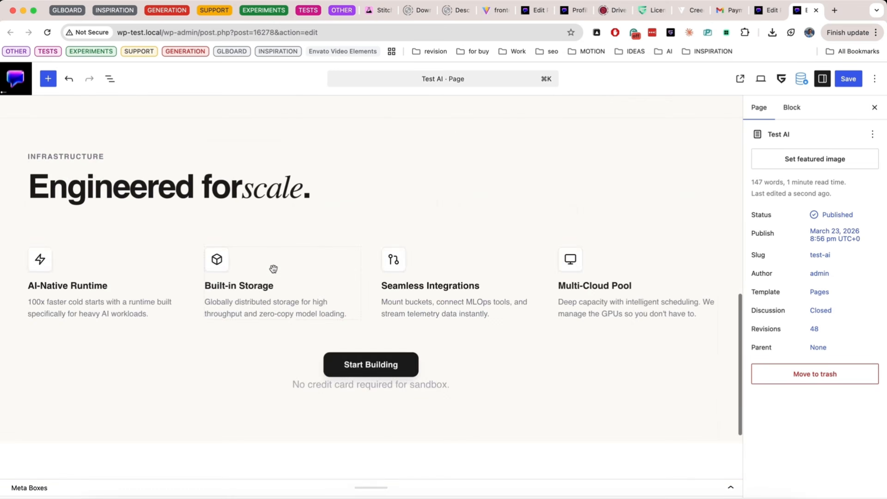
pyautogui.scroll(-12, 273, 268)
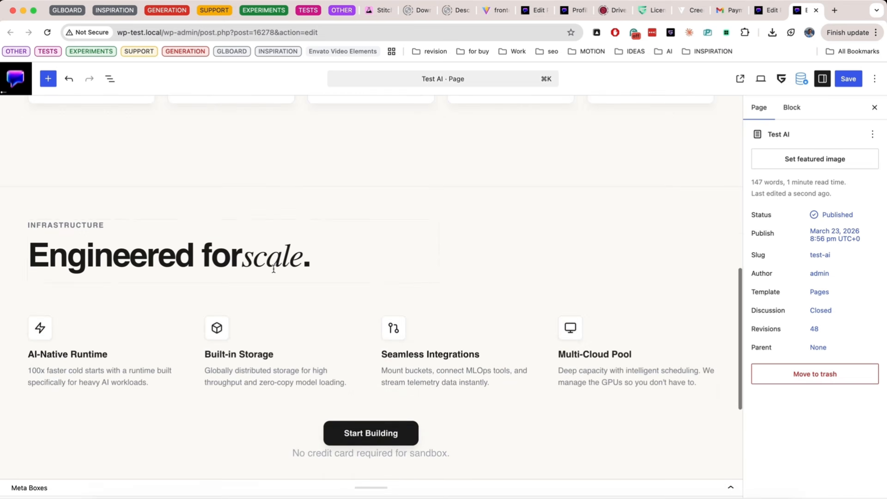
pyautogui.scroll(15, 274, 268)
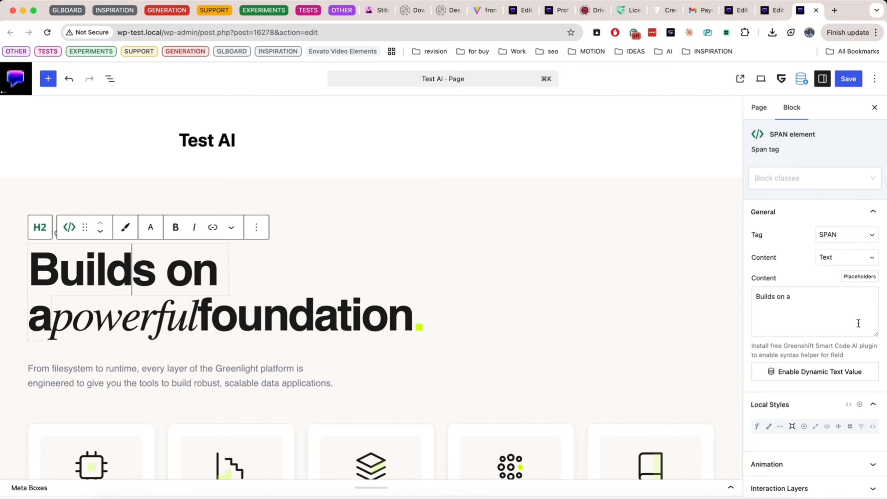